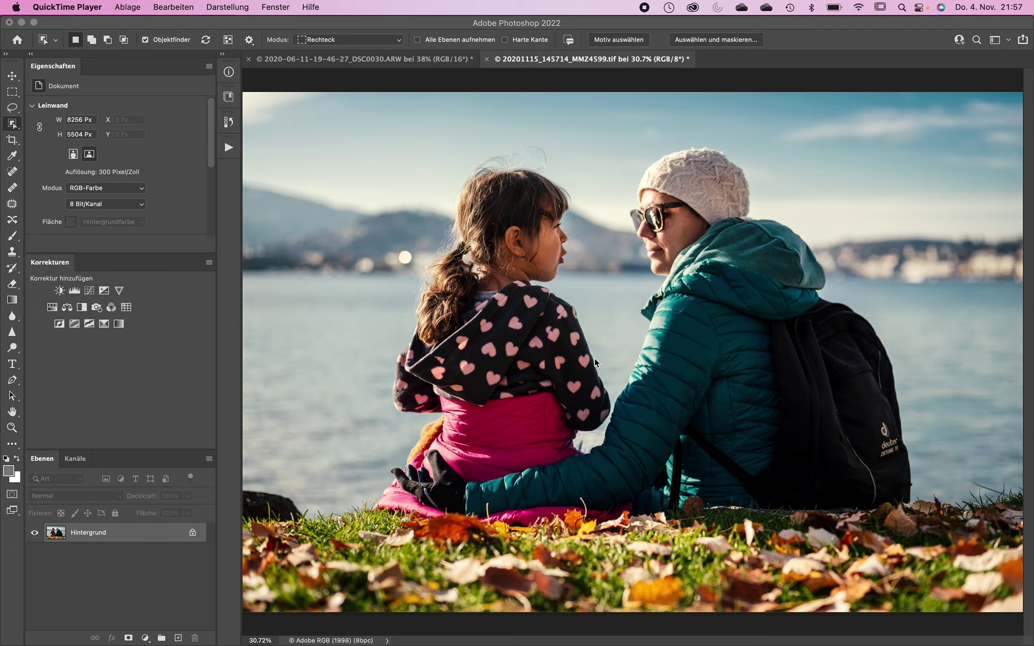
Step: Bring Photoshop forward on the lakeside TIFF and refresh Object Finder's detected objects
click(380, 26)
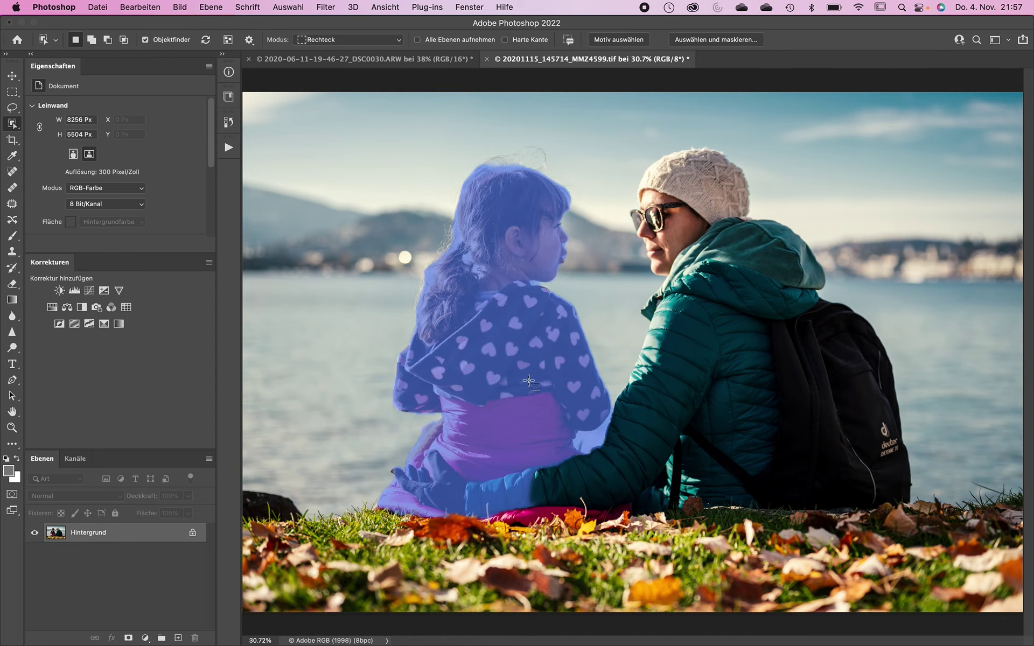
click(205, 41)
click(205, 41)
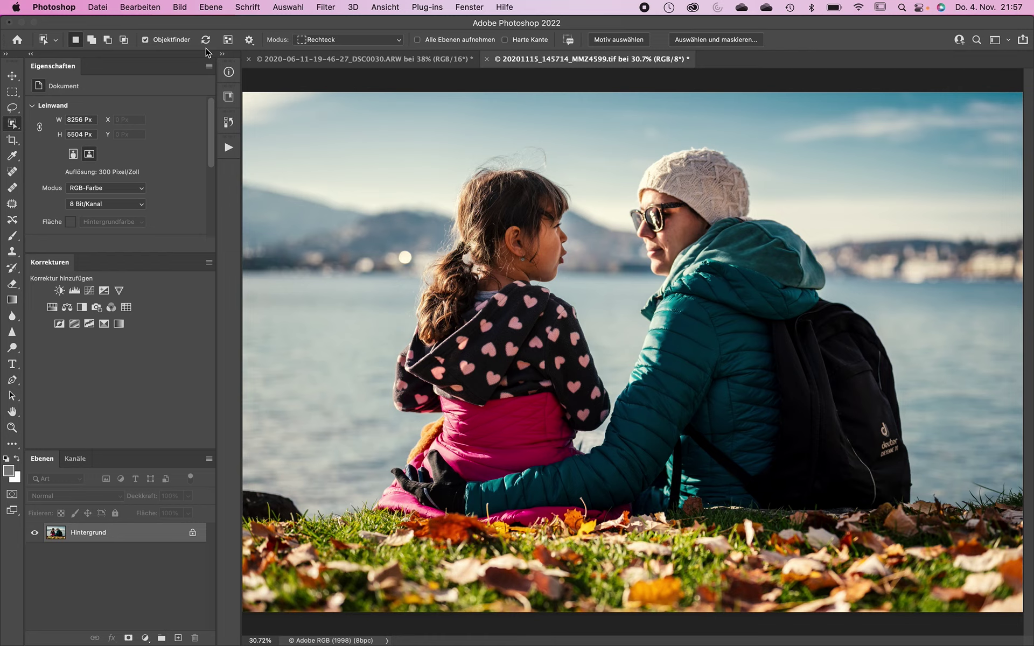
click(227, 44)
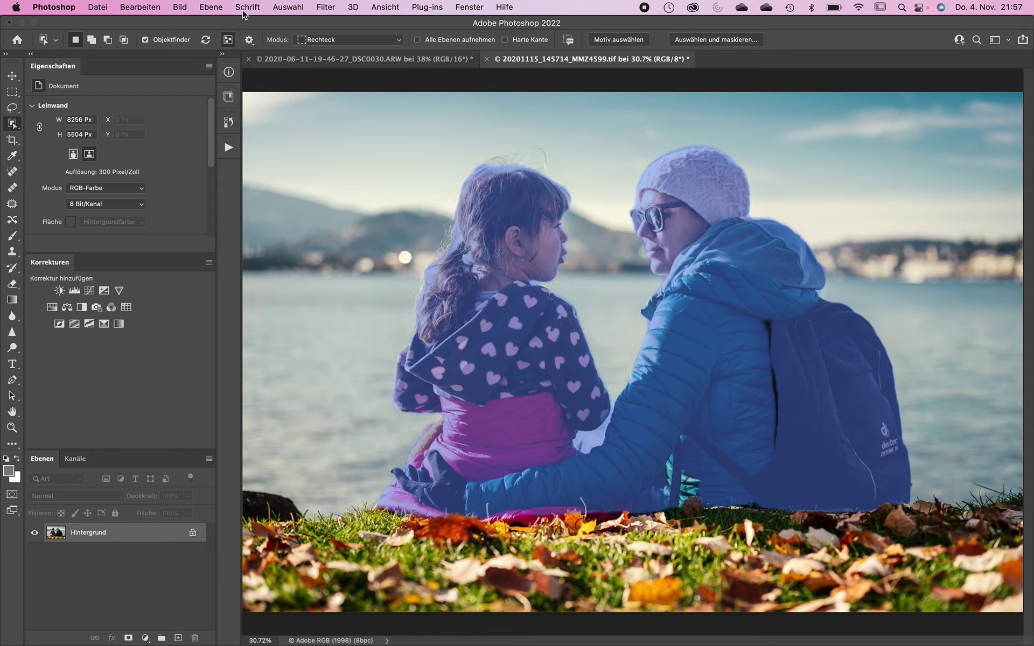
click(228, 40)
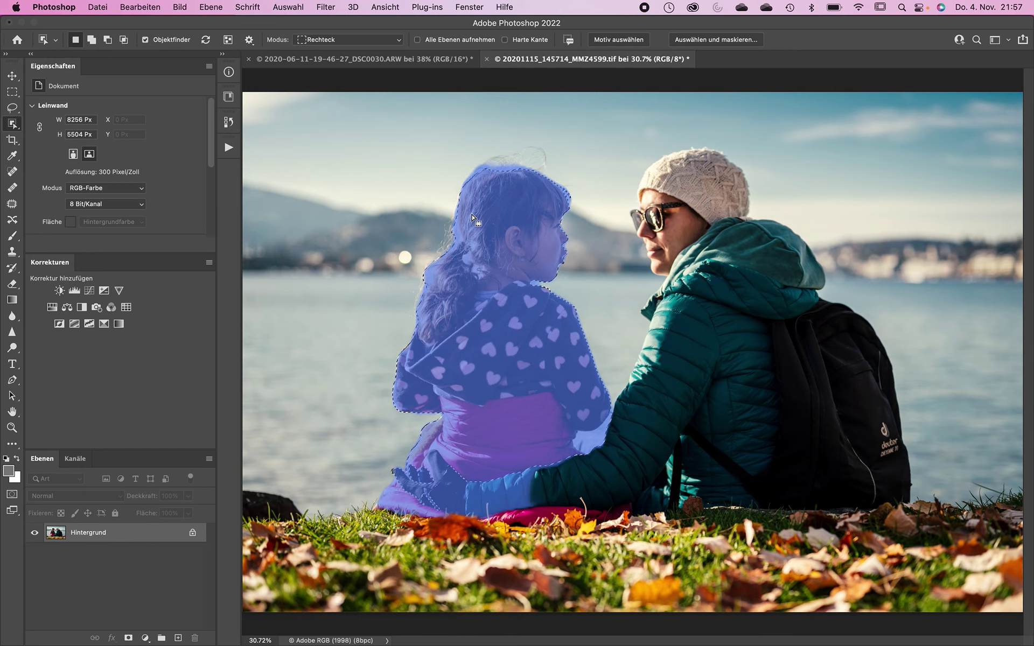
click(537, 368)
key(shift)
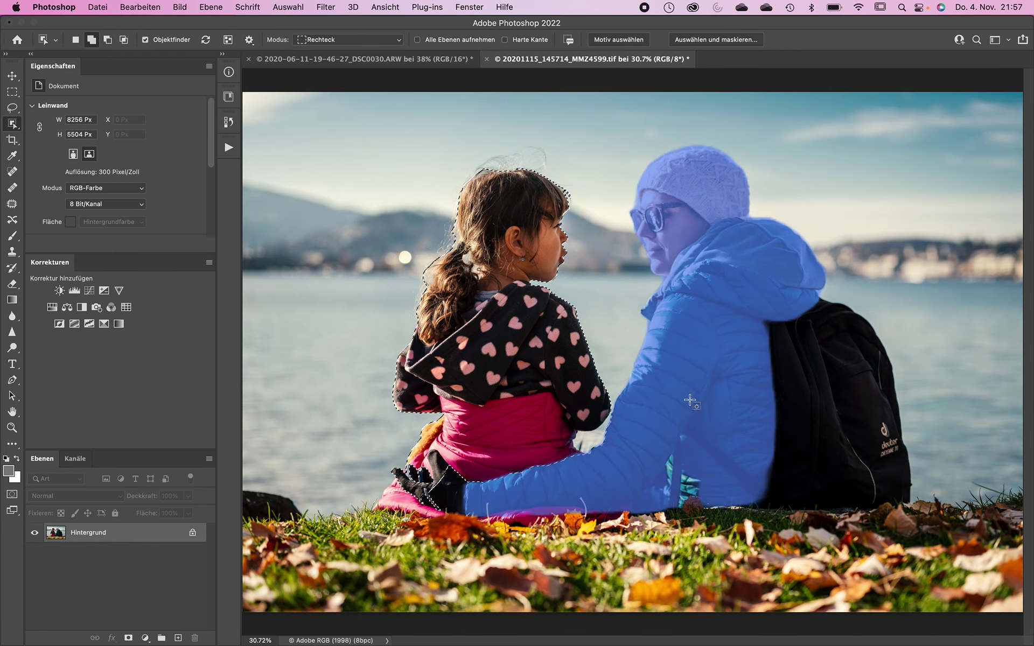
shift+click(697, 391)
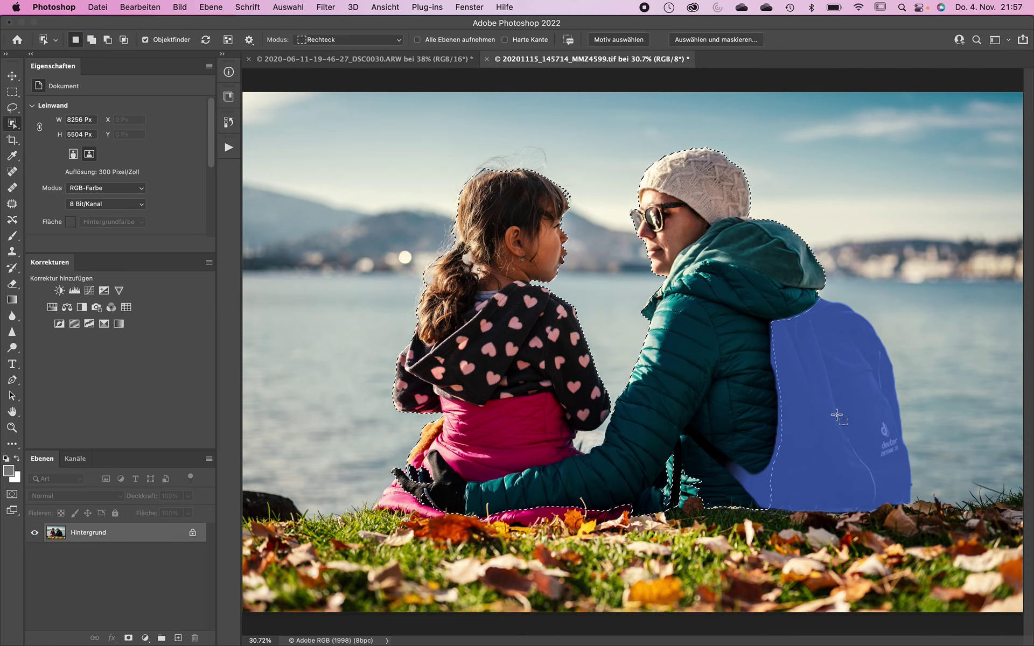
key(super+d)
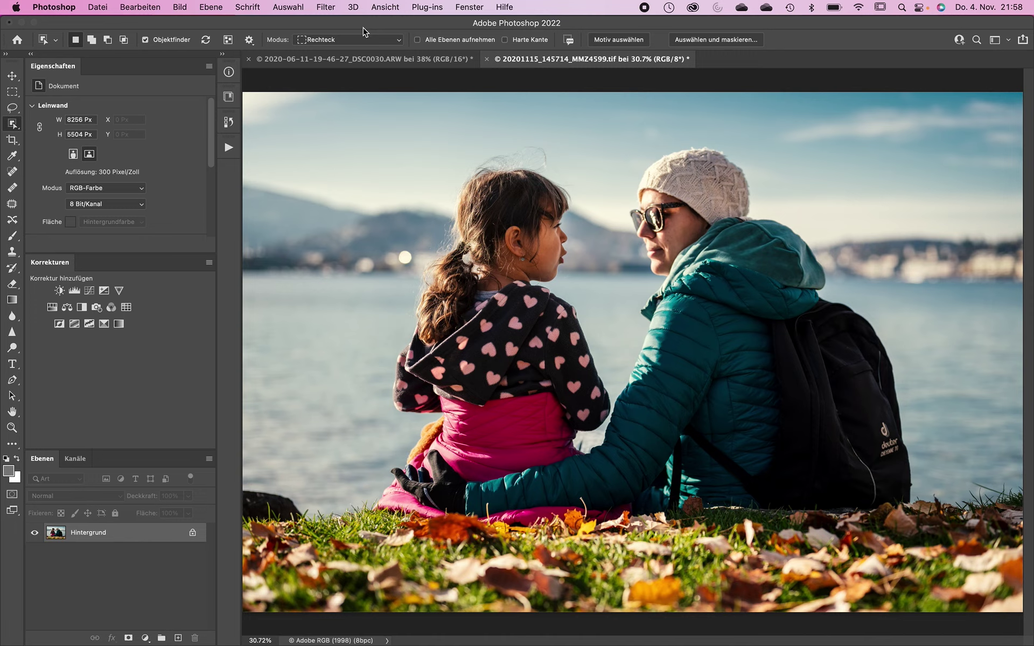
Step: Run Layer > Mask All Objects to create groups Hintergrund Objekt 1 to 4
click(239, 6)
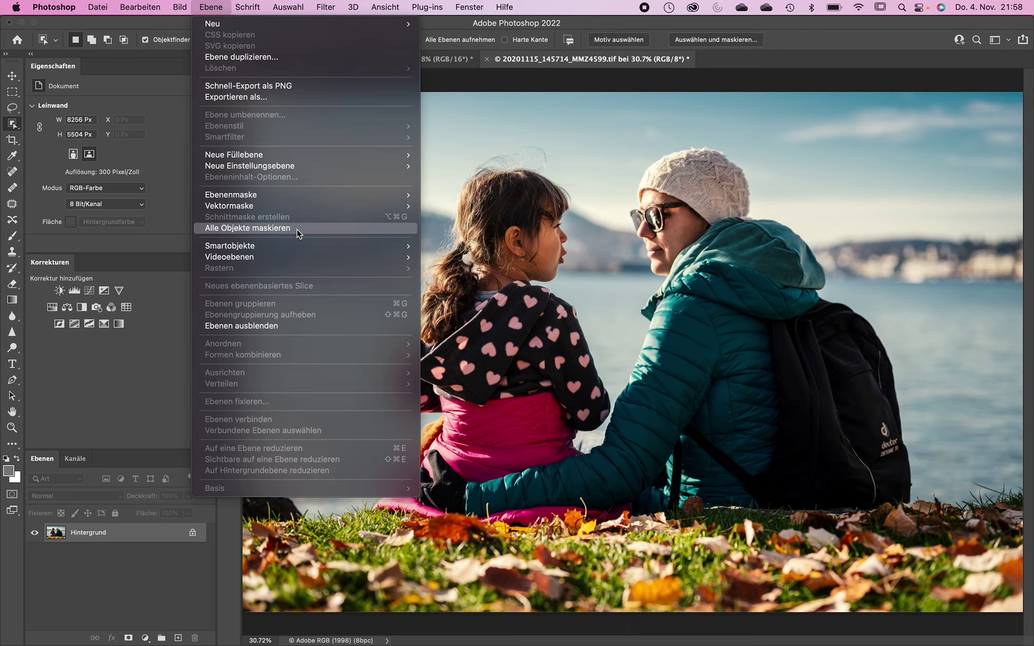
click(297, 233)
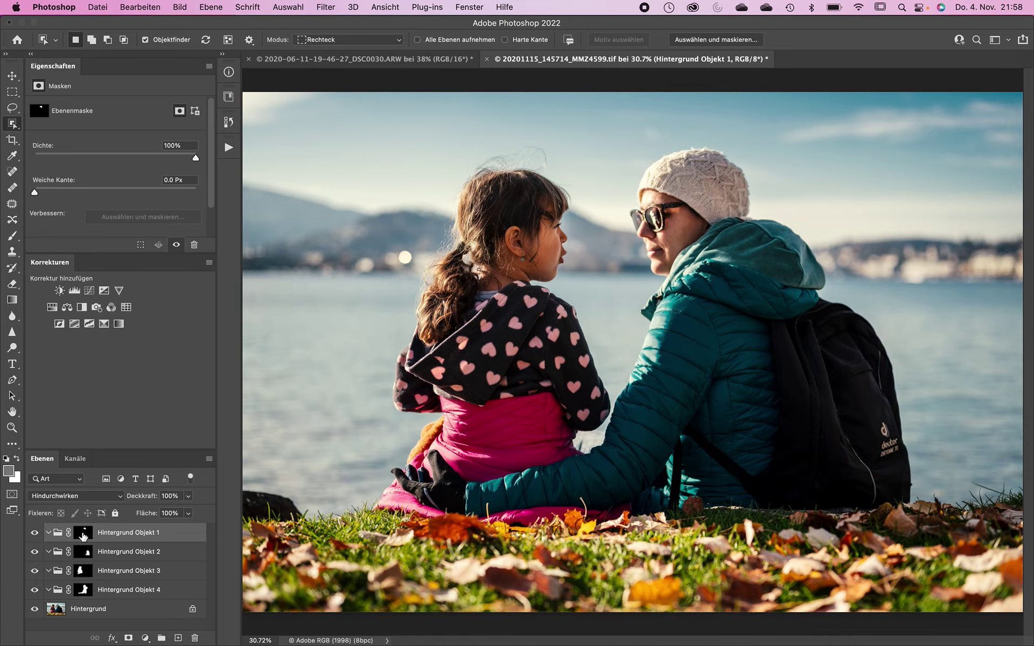
alt+click(82, 535)
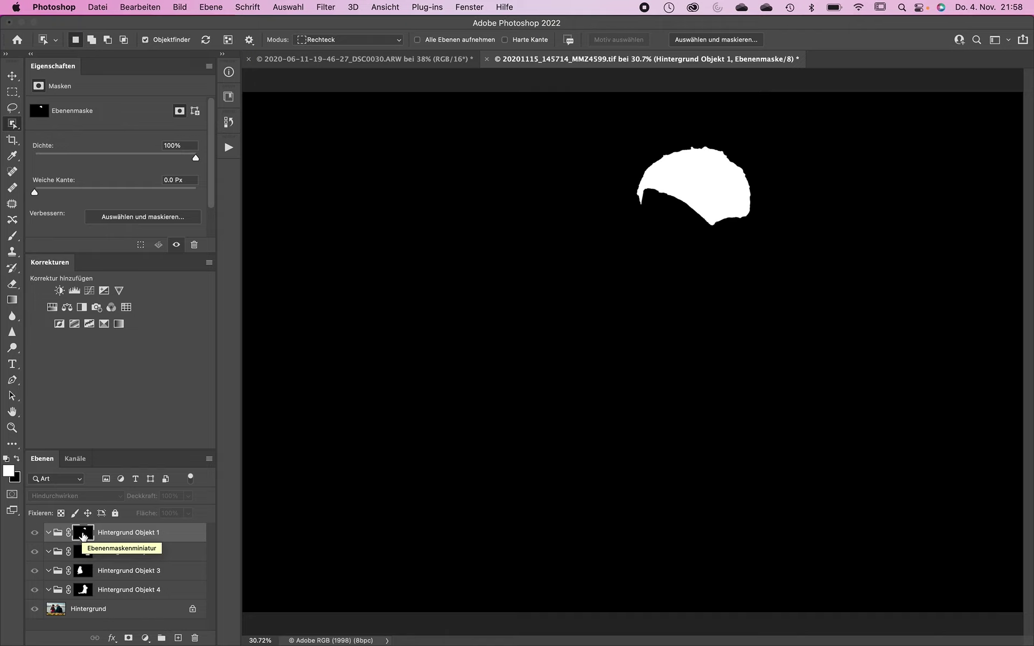
click(84, 552)
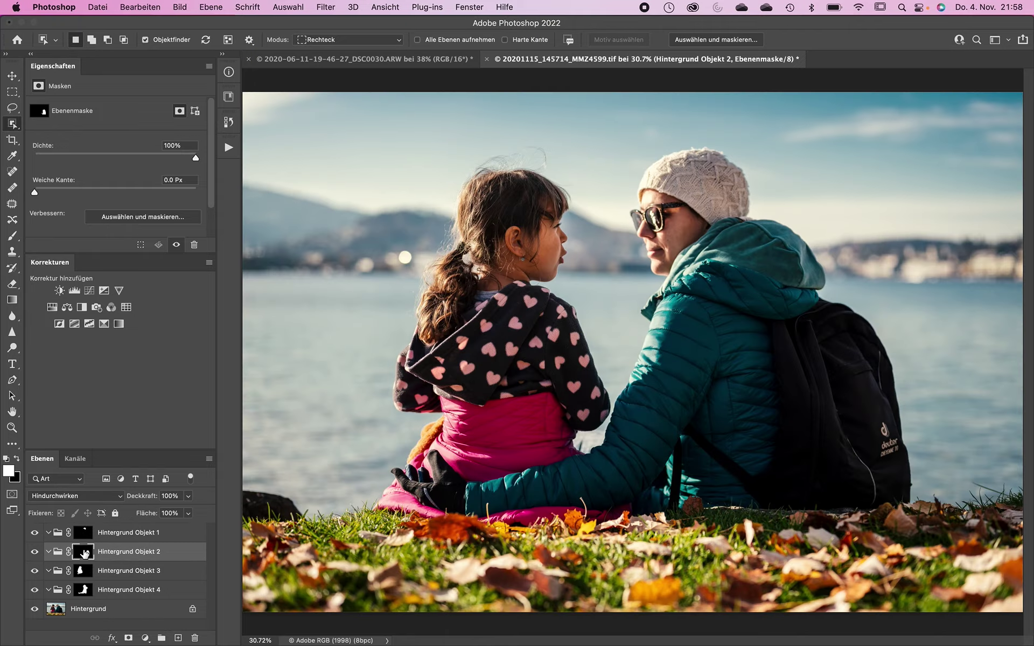
alt+click(84, 552)
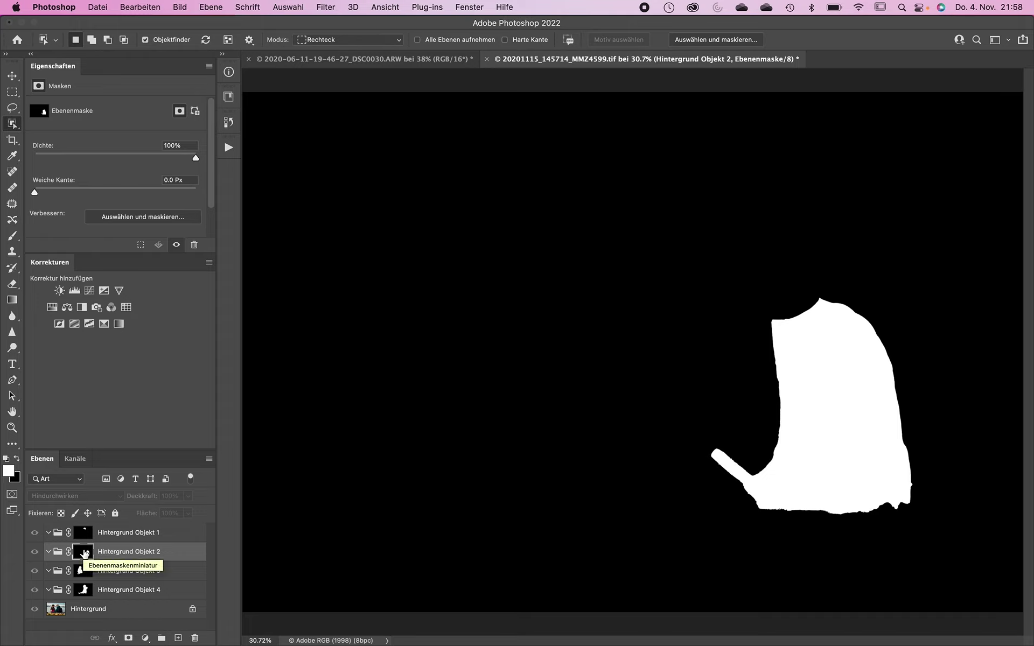
alt+click(84, 574)
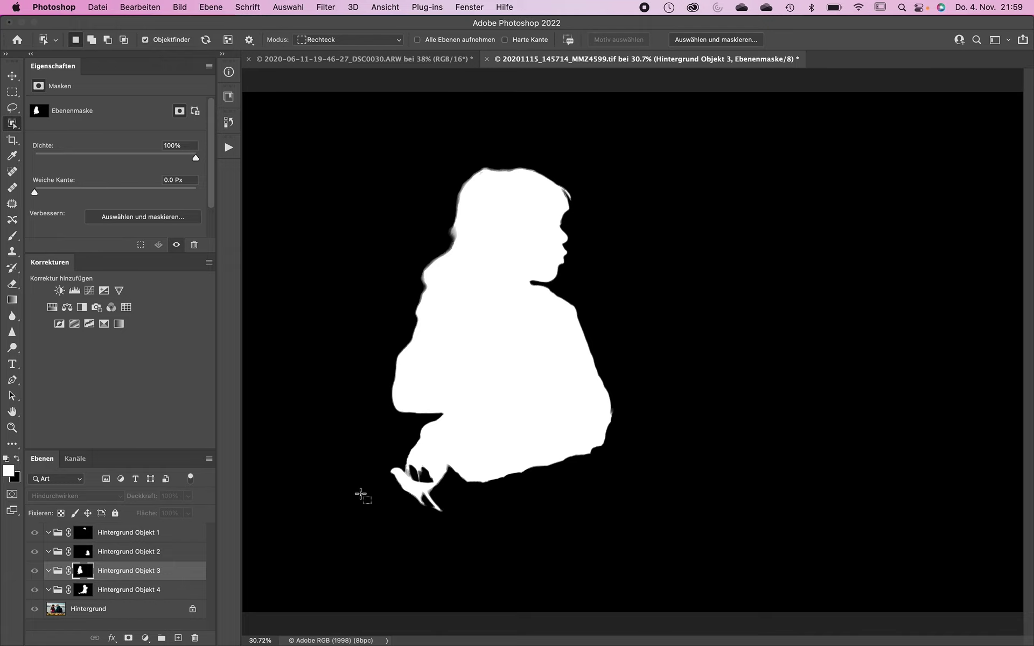
click(84, 590)
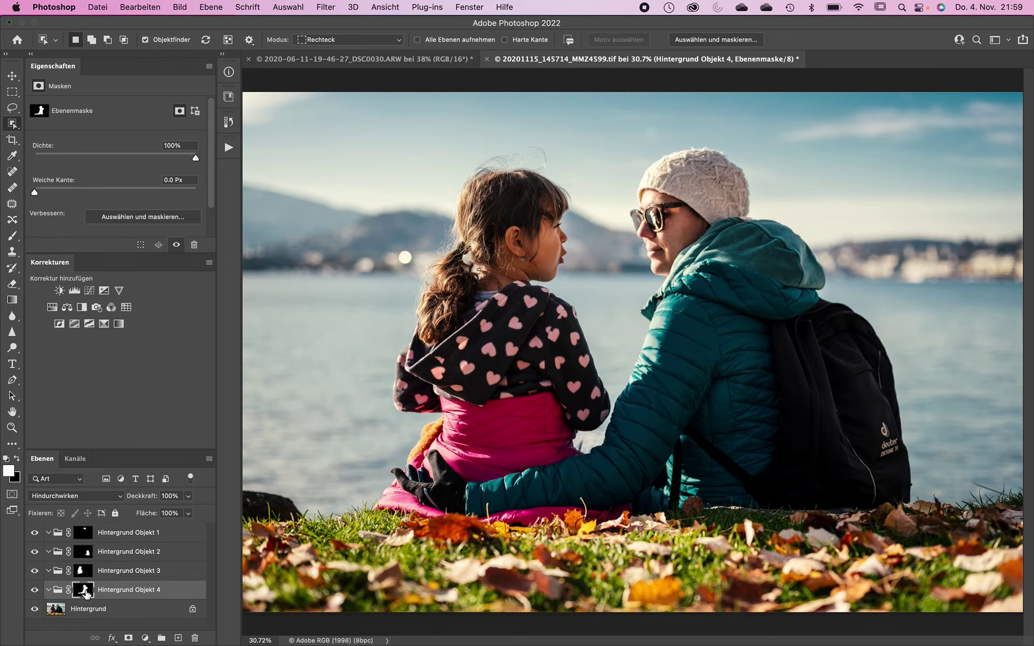
alt+click(84, 590)
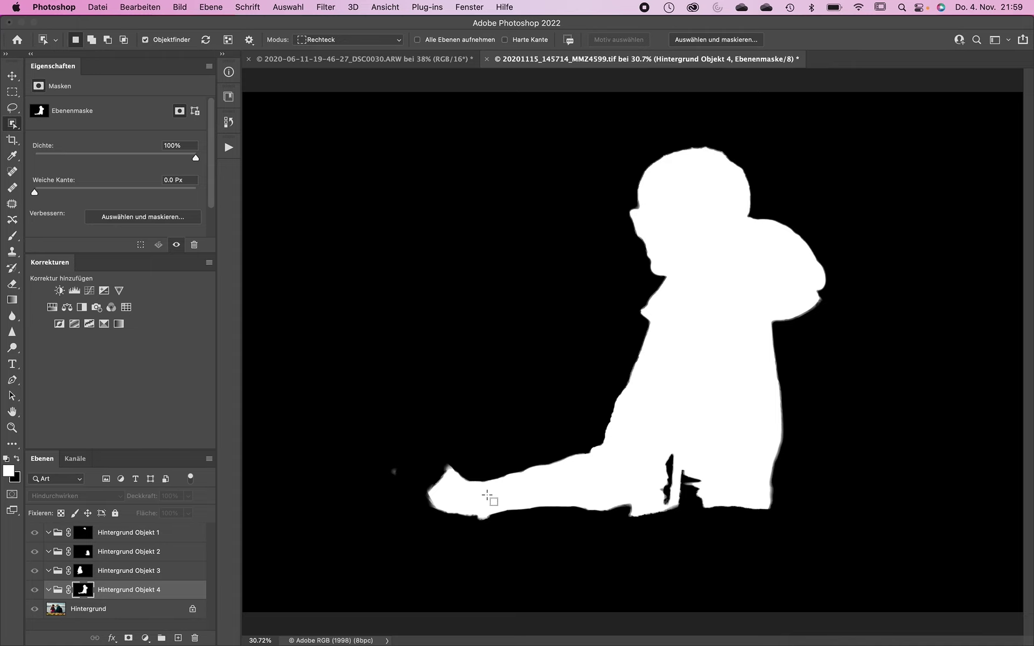
click(169, 532)
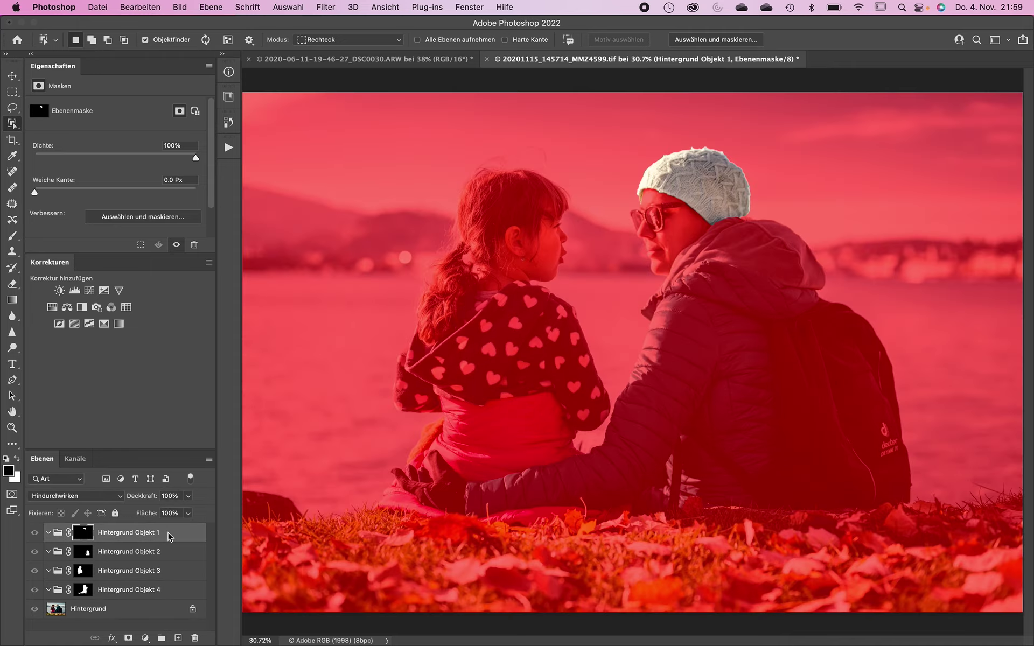
click(168, 533)
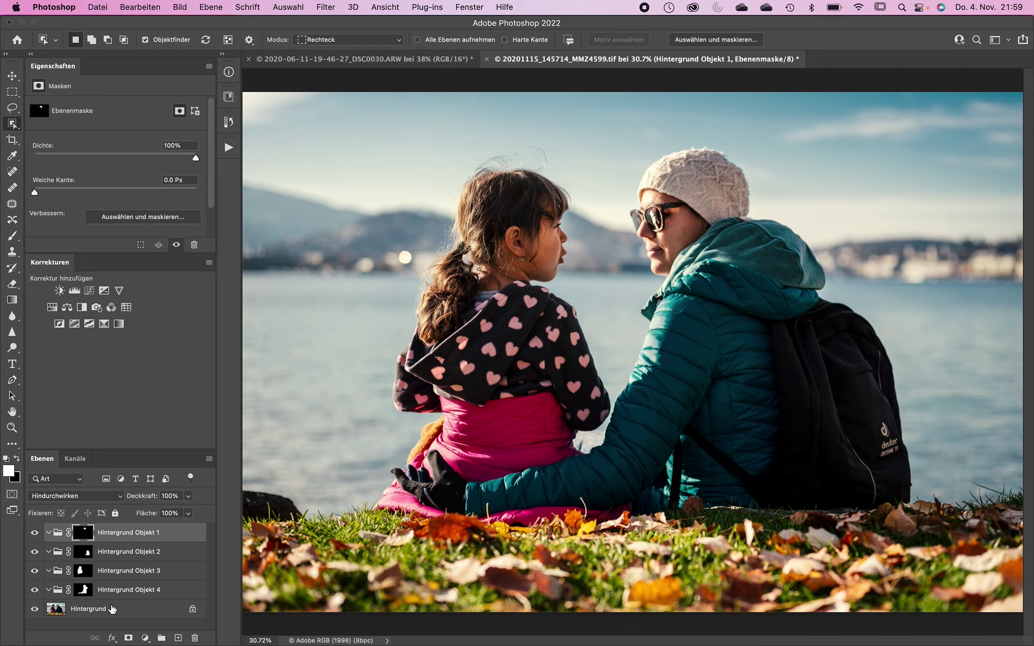
click(129, 595)
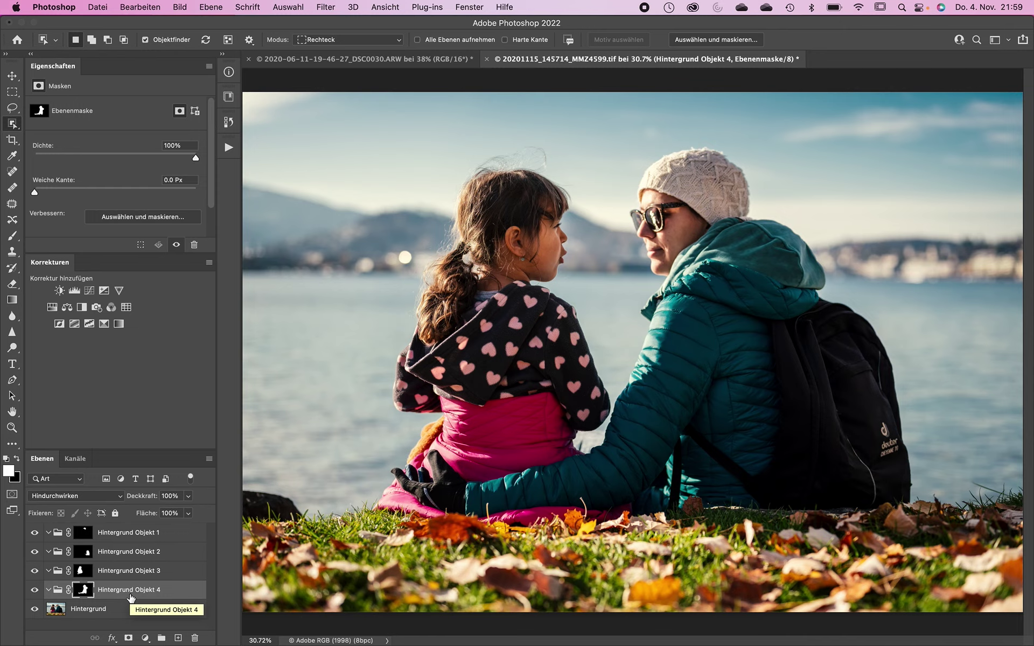
Step: Add a Kurven 1 curves layer in Hintergrund Objekt 4 and bend the curve upward
key(super+shift+m)
key(Return)
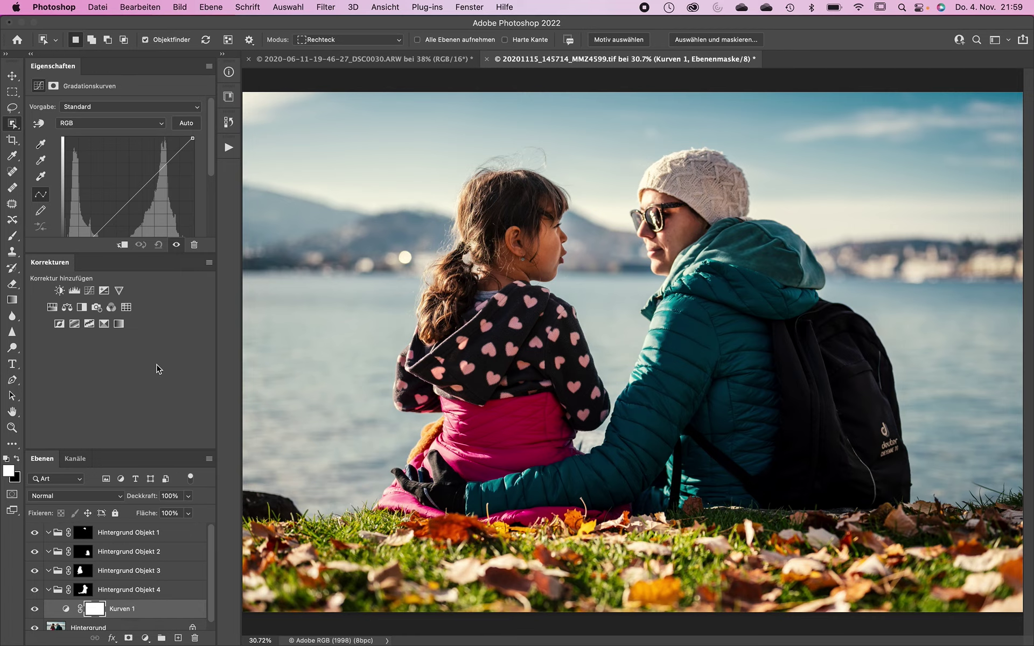
scroll(117, 204, down, 3)
drag(122, 178, 114, 169)
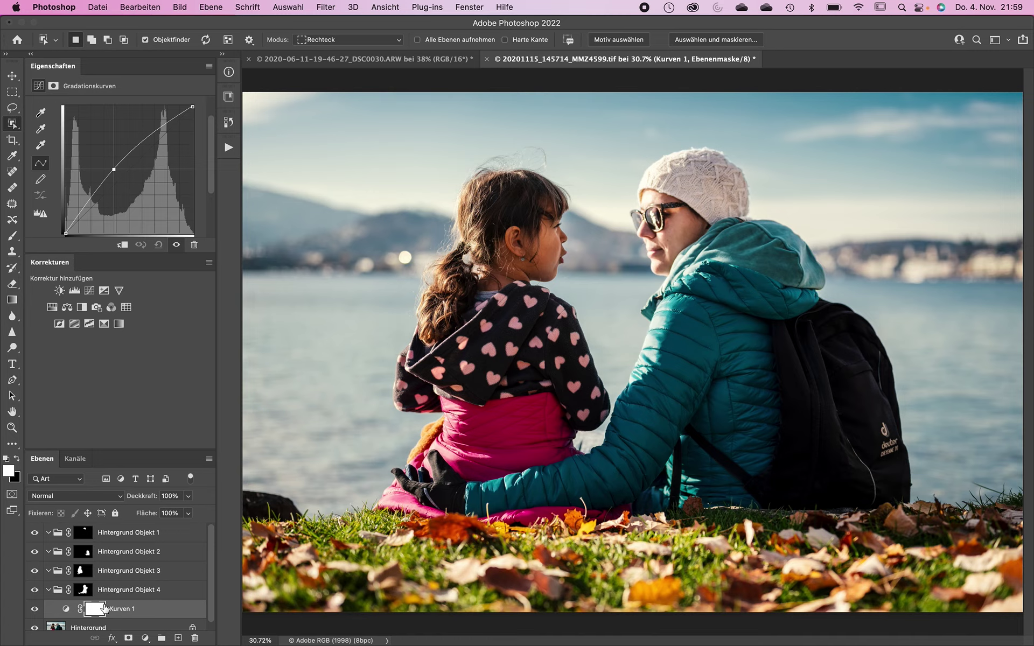
scroll(105, 608, down, 1)
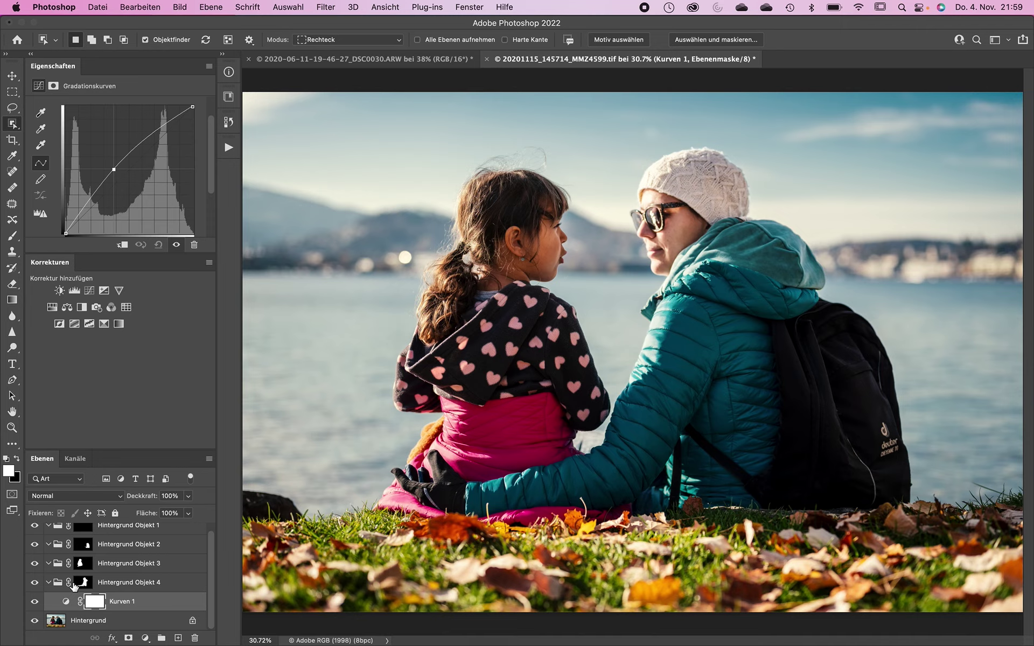
click(83, 584)
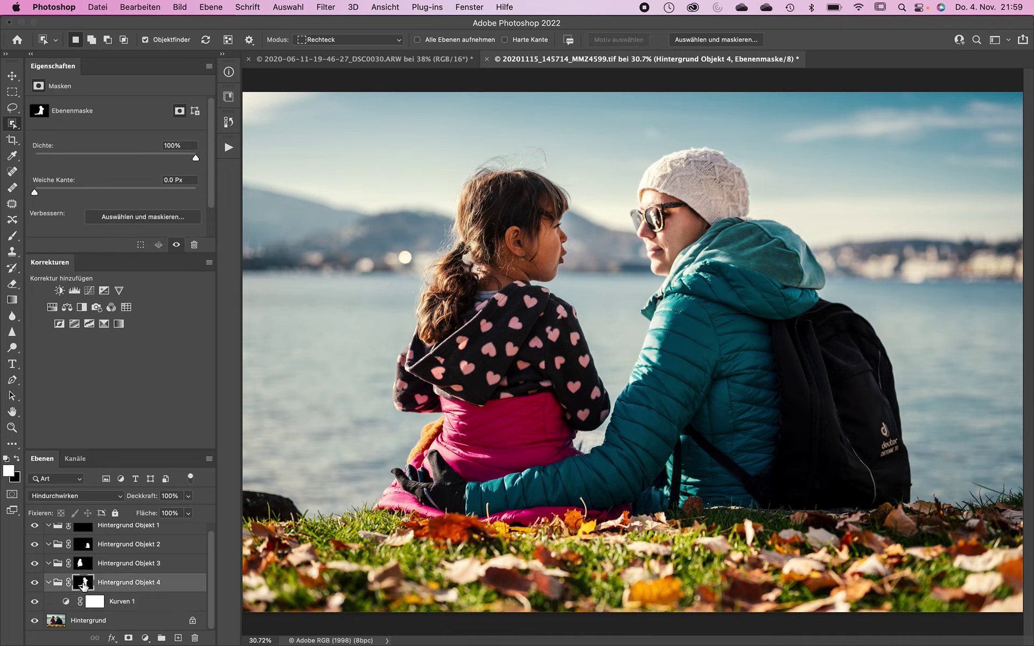
Step: Cancel Select and Mask, delete the Kurven 1 layer, and load the girl's mask selection
click(697, 46)
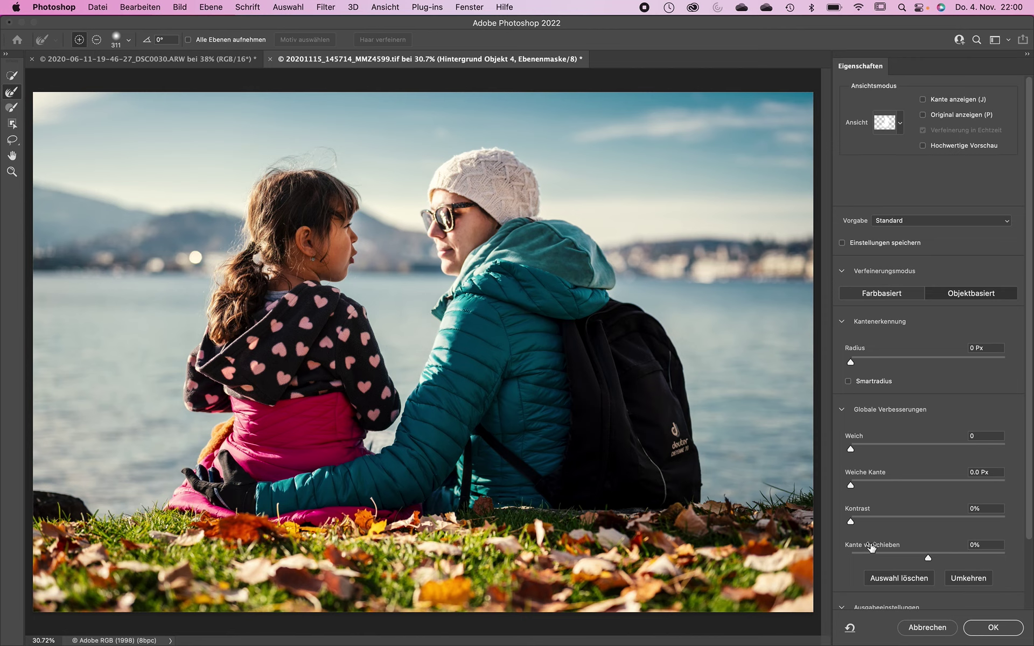
click(920, 627)
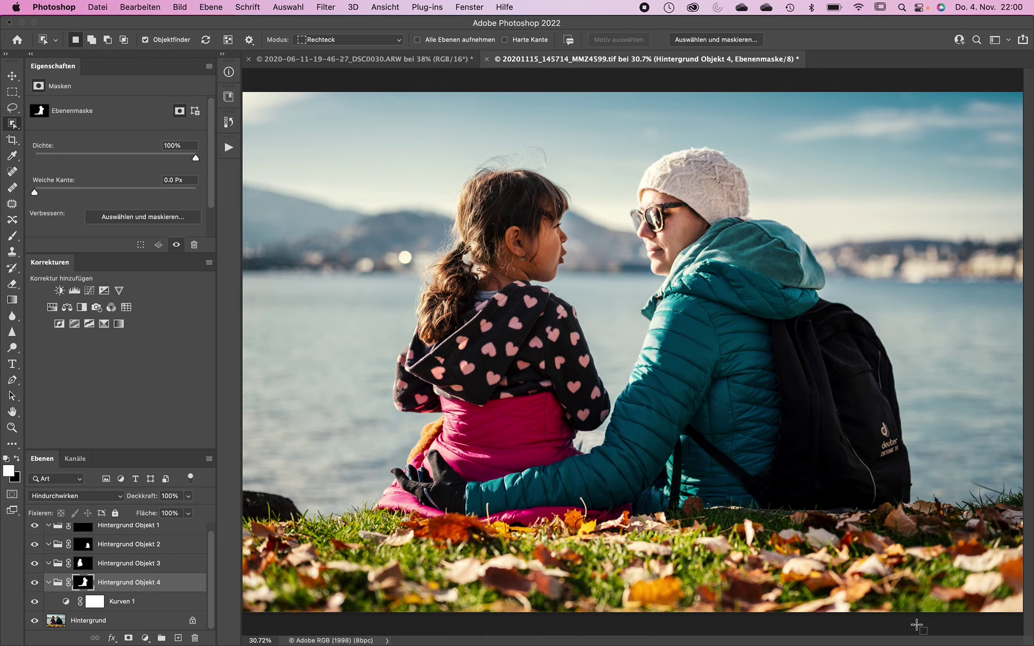
click(67, 607)
key(Delete)
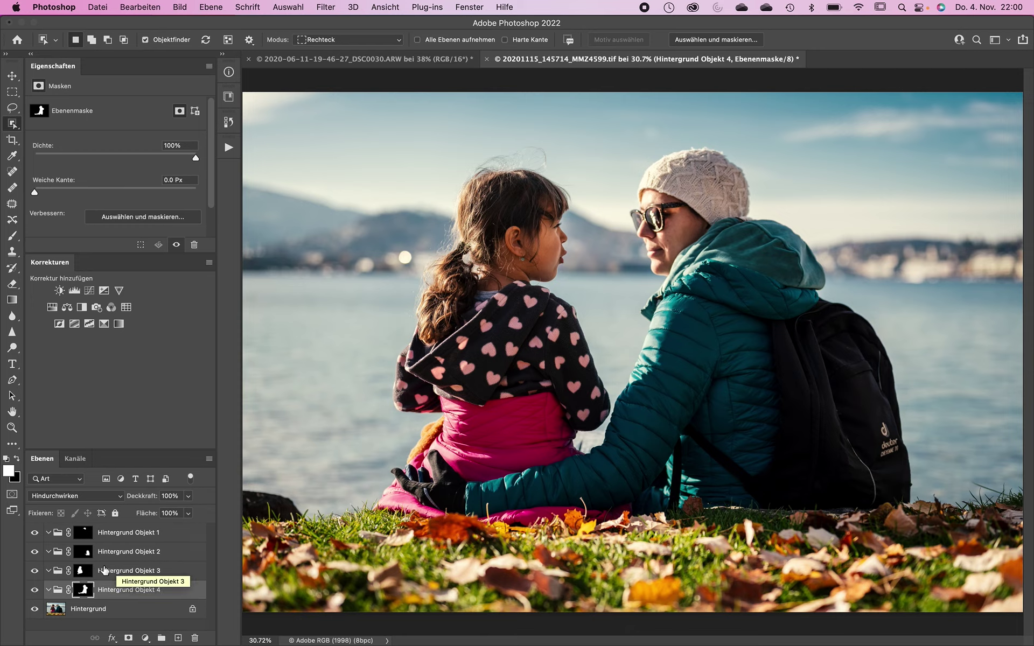
super+click(84, 571)
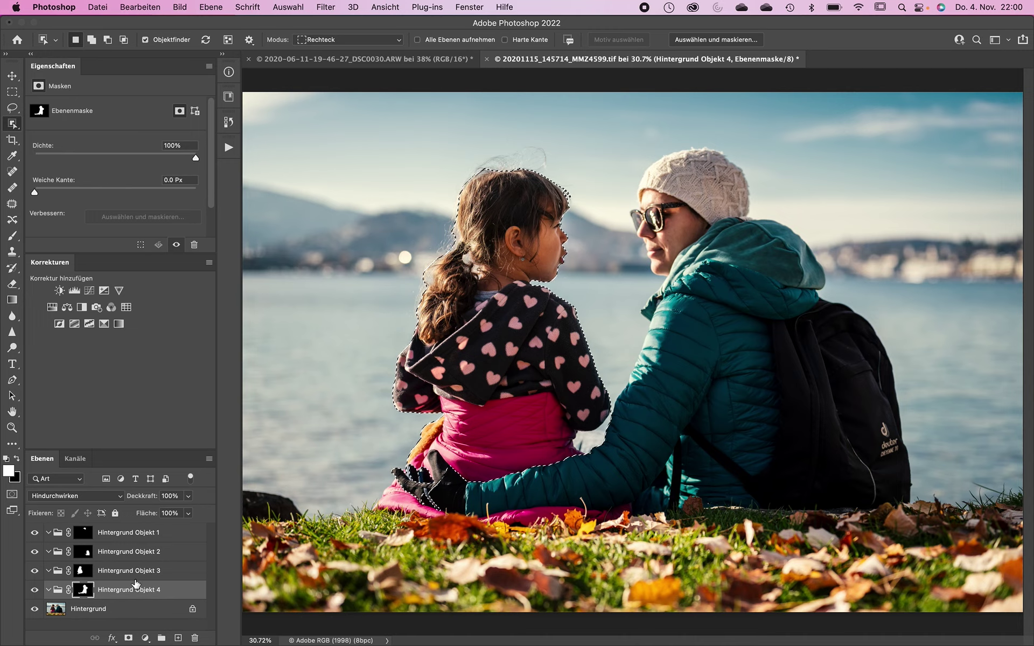
Step: Add the woman's and backpack masks to the girl's selection via their mask thumbnails
drag(80, 575, 91, 593)
shift+super+click(86, 589)
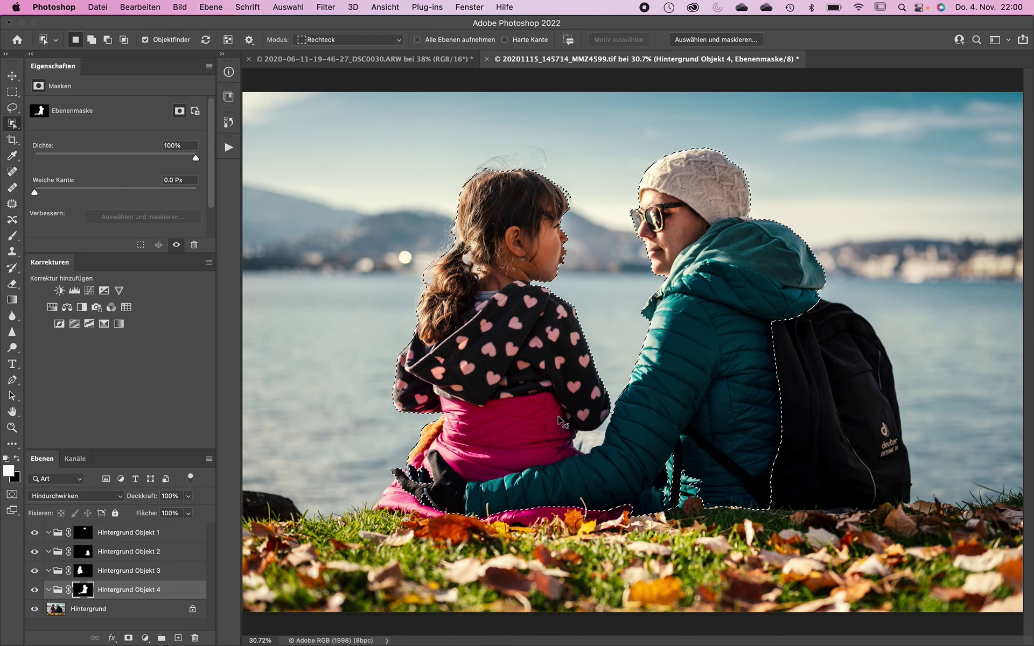
shift+super+click(78, 569)
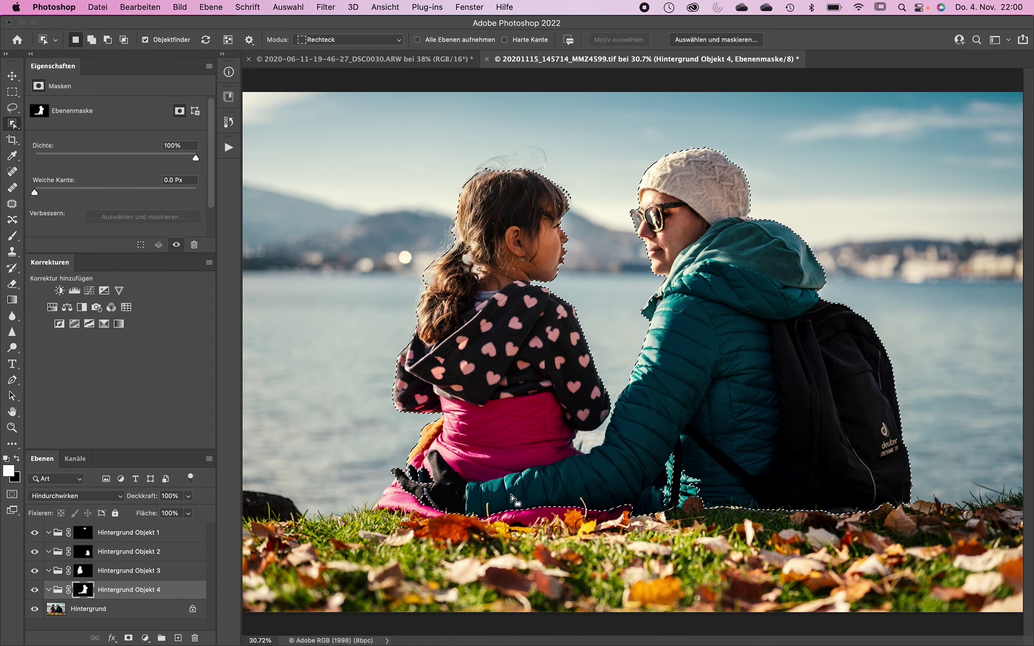
key(shift+w)
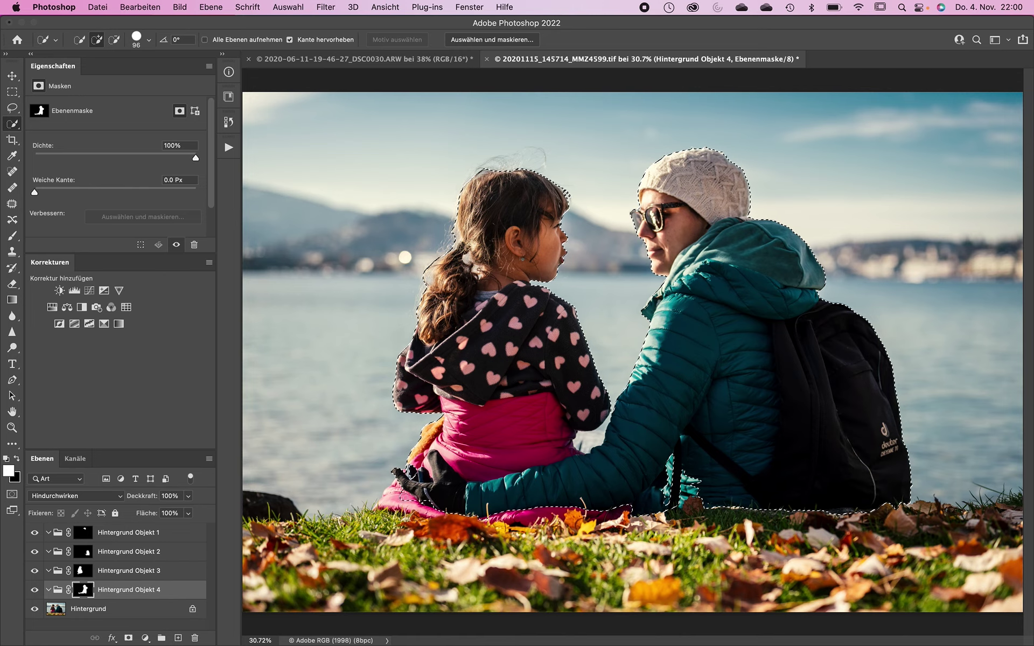
Step: Select Hintergrund, deselect everything, and view the Hintergrund Objekt 2 mask alone
click(86, 613)
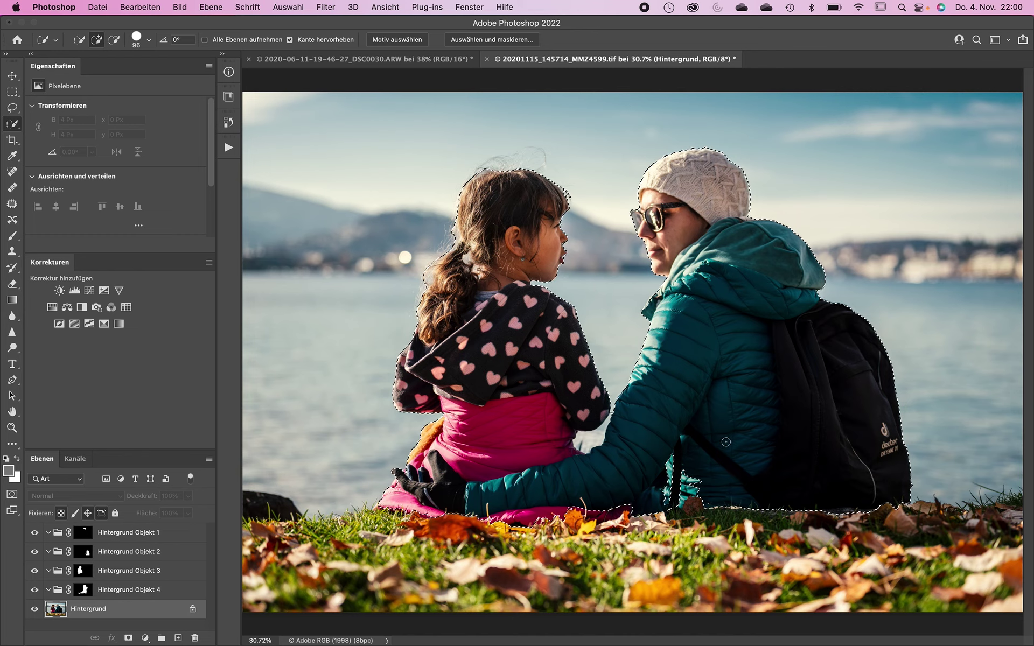
key(super+a)
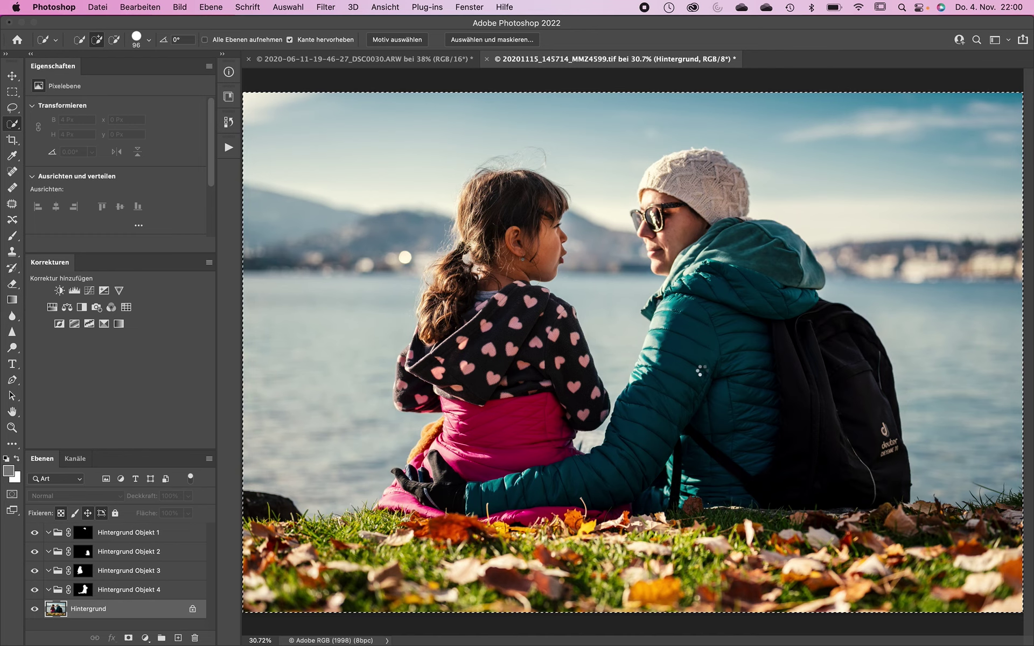
key(super+d)
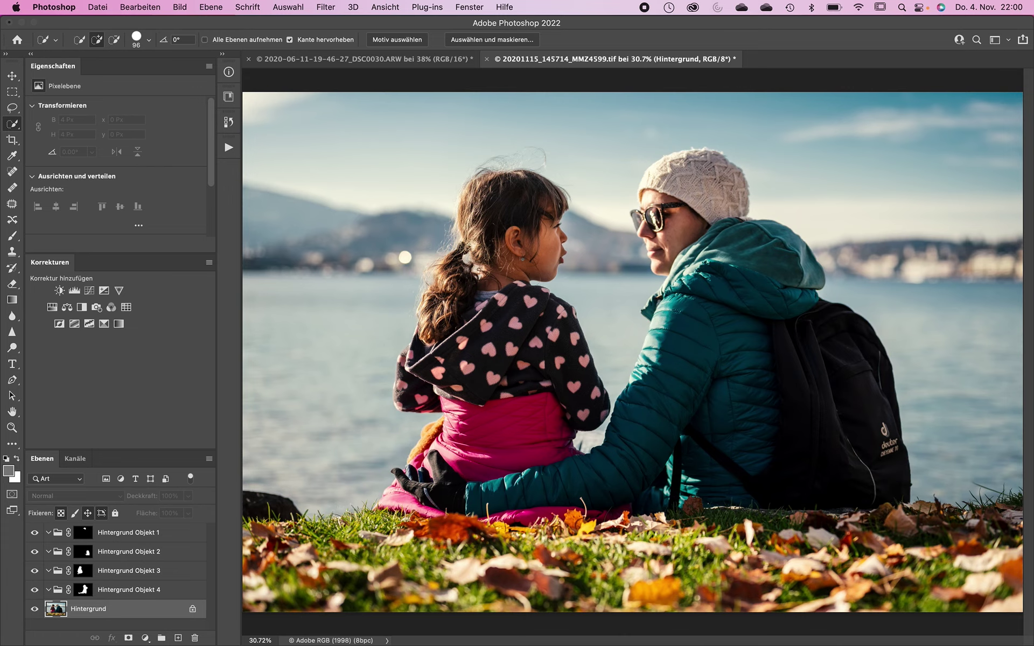
alt+click(84, 553)
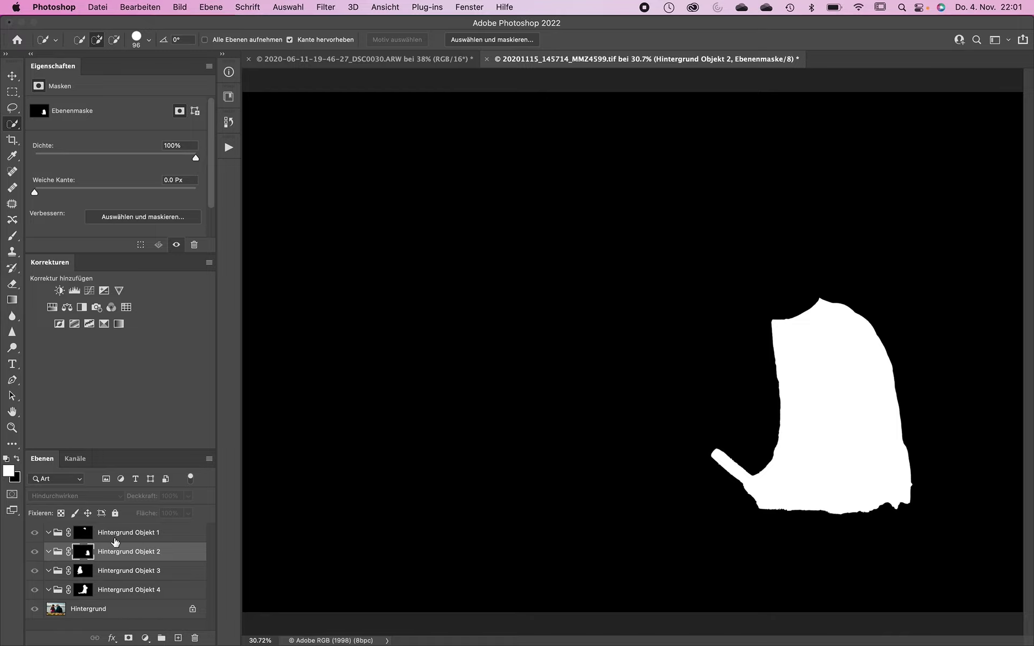
Step: Fill the Objekt 2 mask selection white in the Objekt 4 mask, then return to colour view
super+click(84, 552)
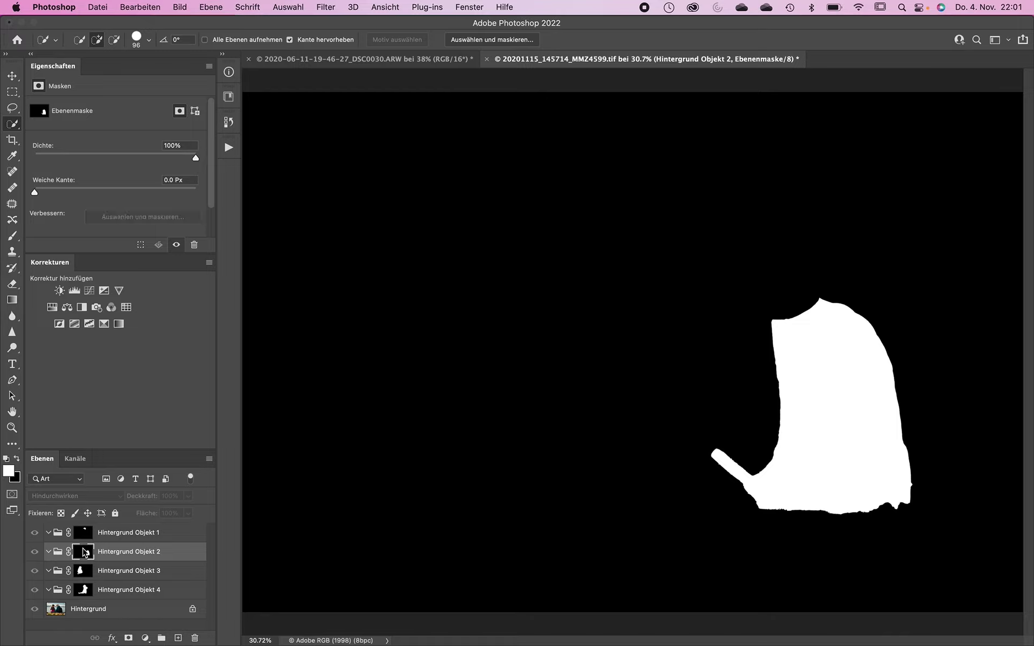
click(85, 590)
alt+click(85, 590)
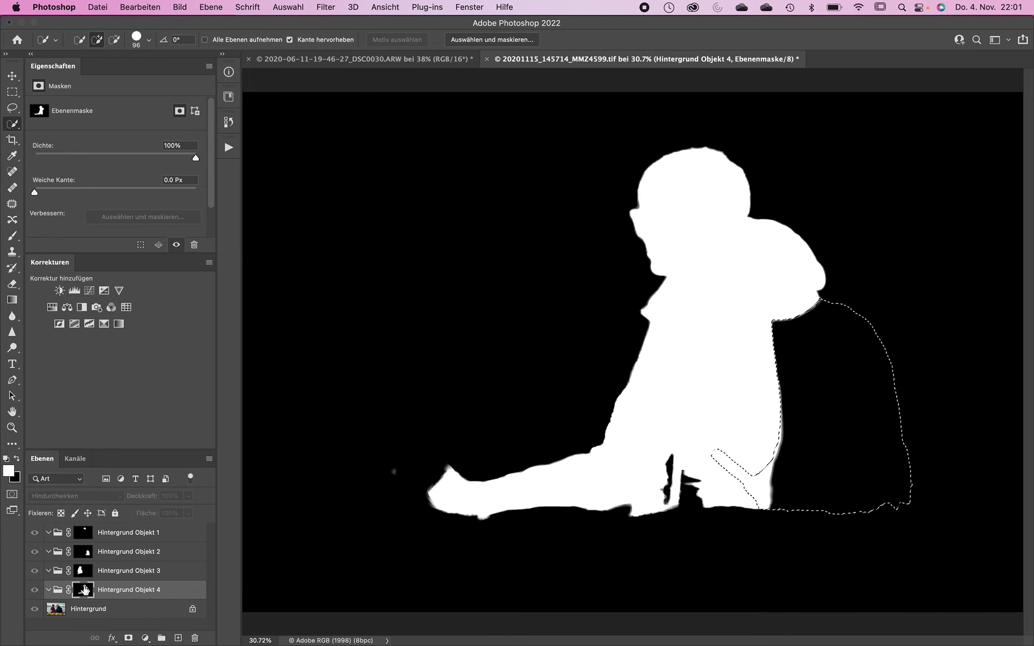
key(alt)
key(alt+BackSpace)
key(super+d)
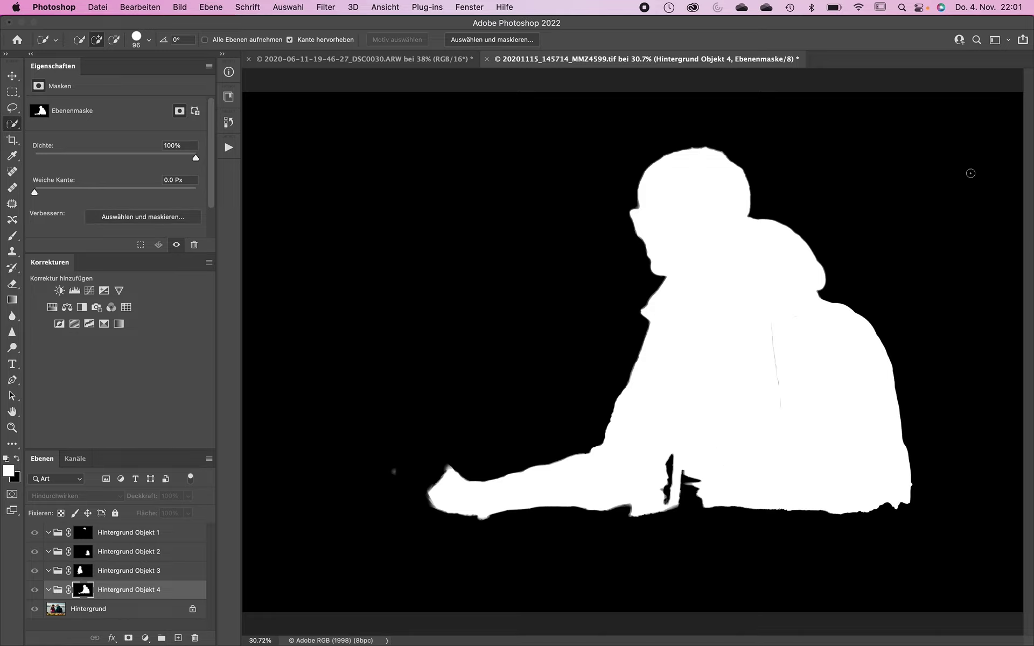
scroll(937, 482, up, 5)
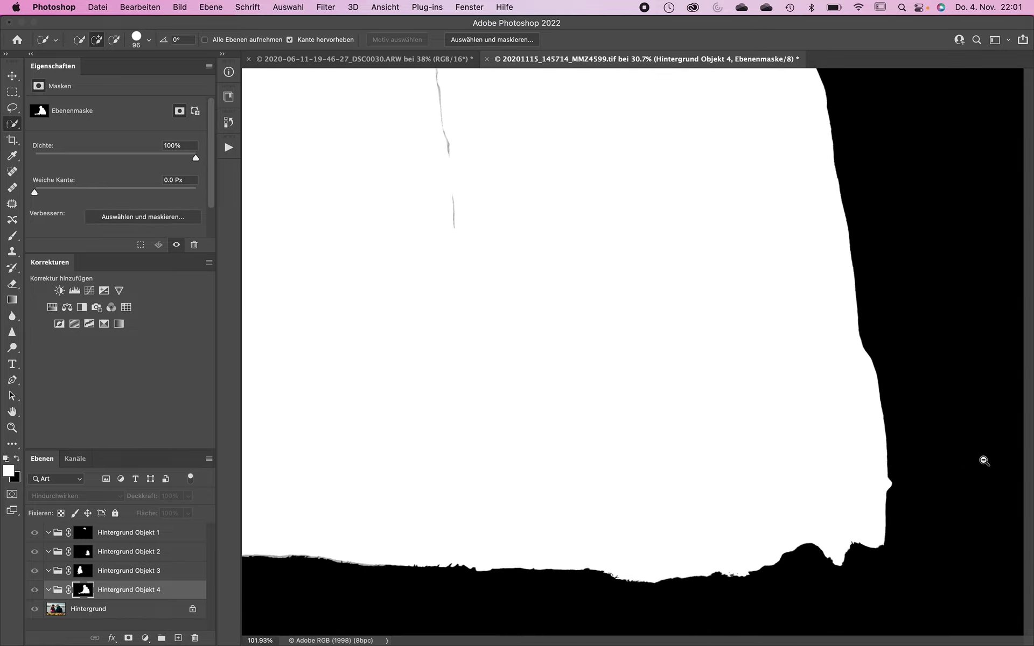
drag(551, 273, 554, 436)
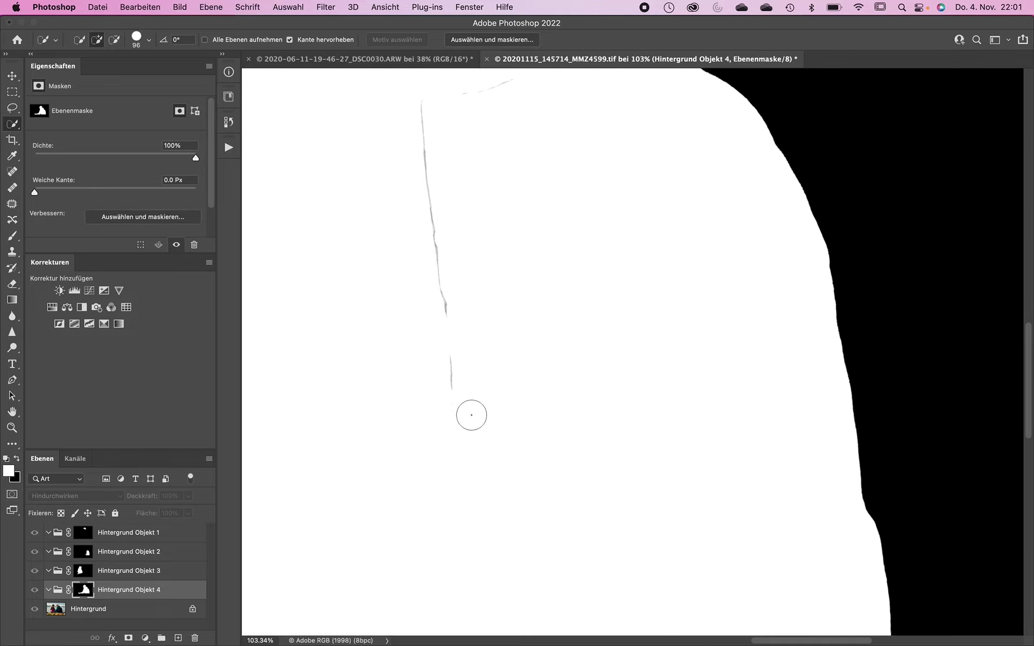
key(super+0)
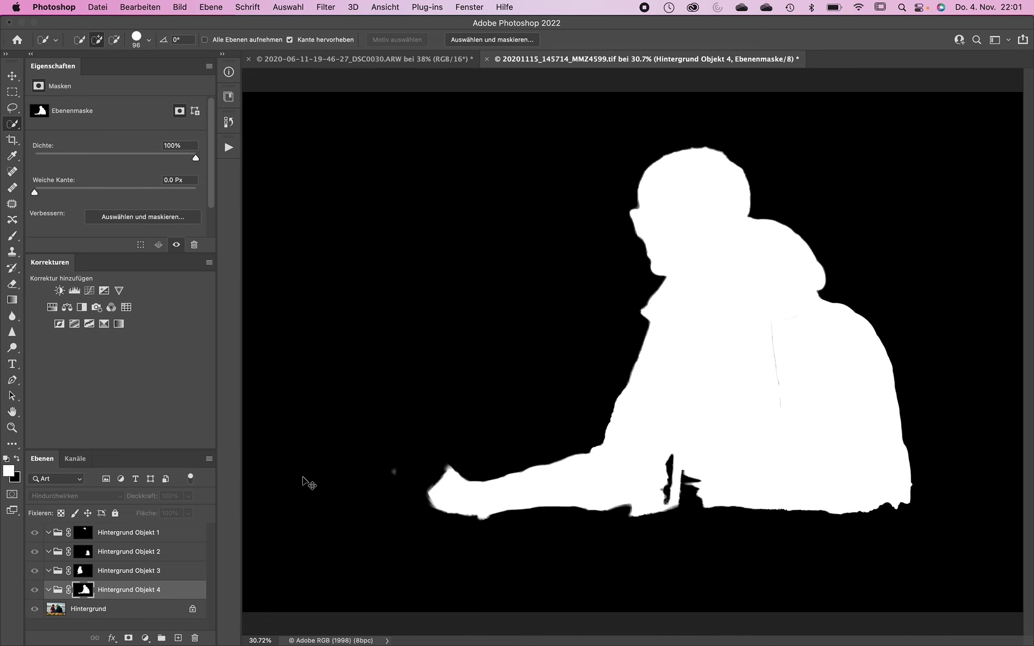
key(super+2)
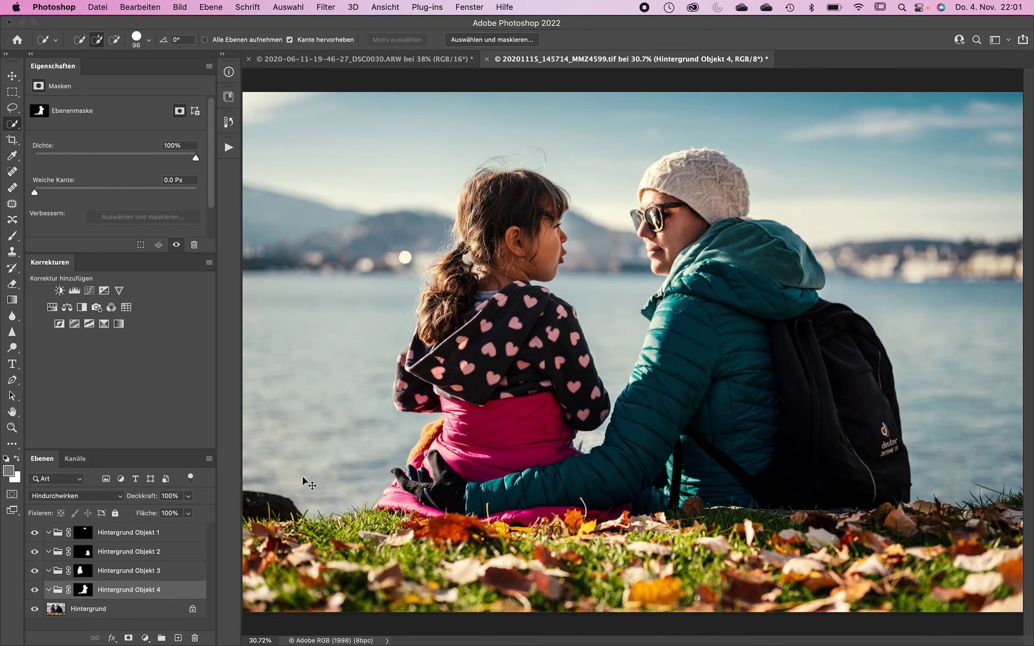
Step: Use Image > Calculations to add the Objekt 2 and Objekt 4 masks into a new channel
click(52, 614)
click(186, 6)
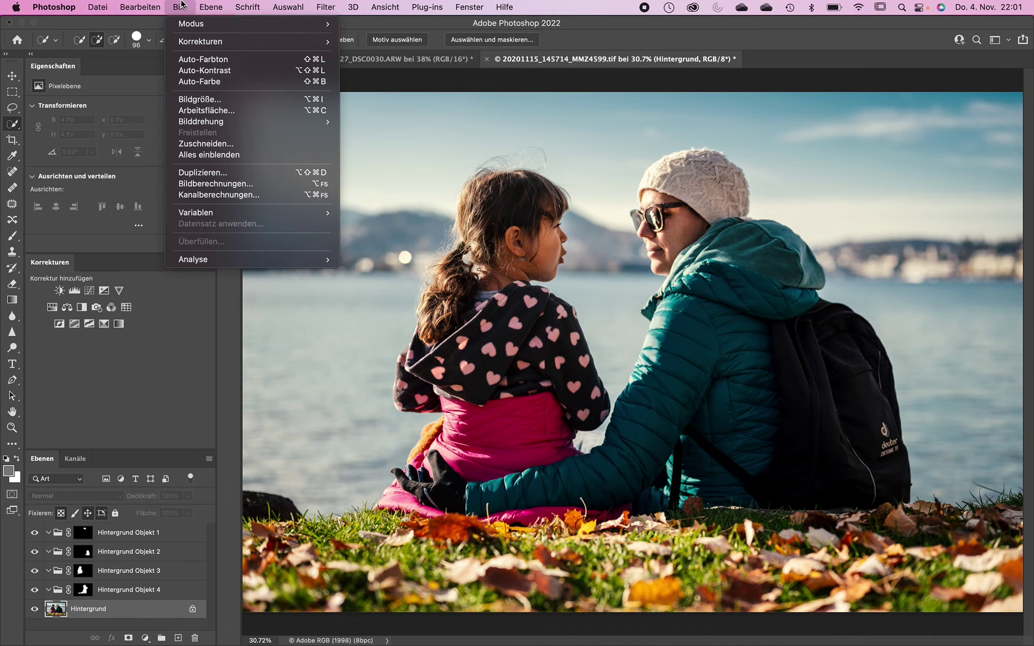
click(222, 195)
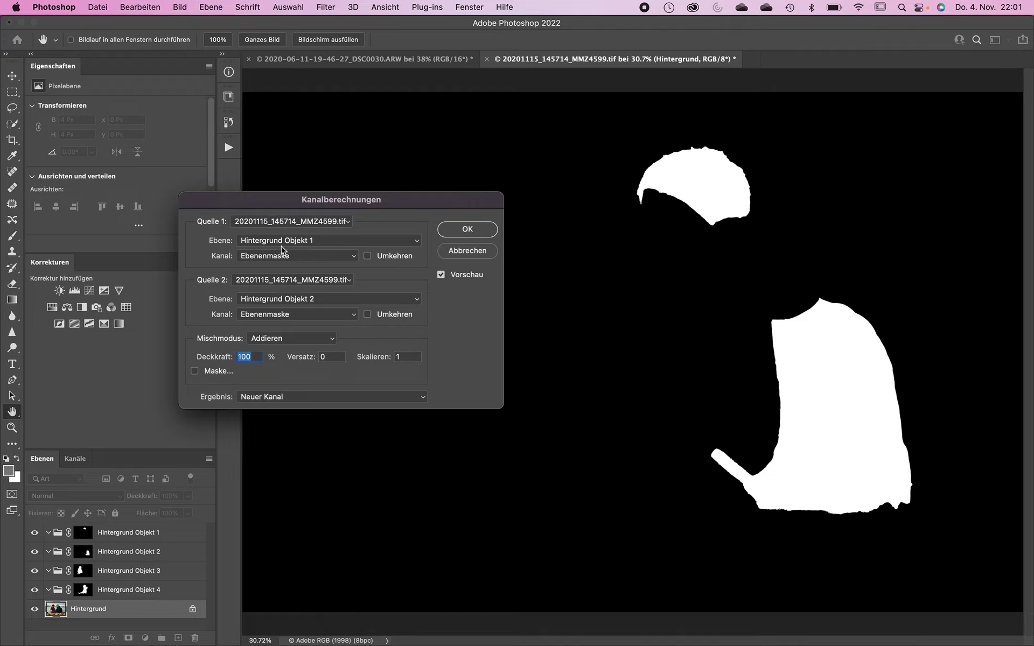
click(277, 241)
click(277, 243)
click(274, 254)
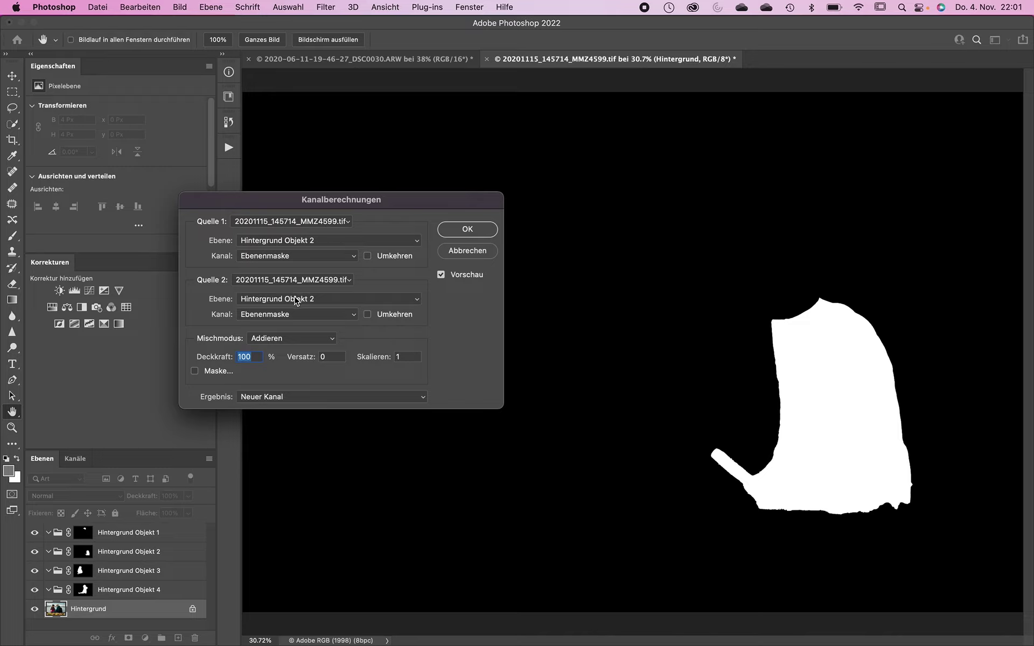
click(284, 300)
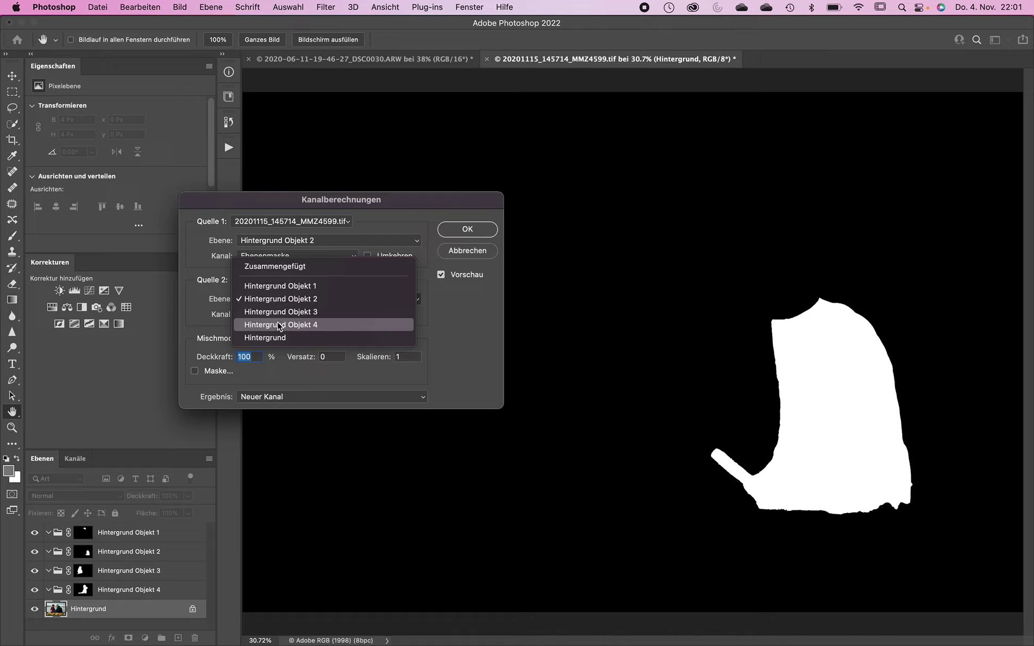
click(278, 325)
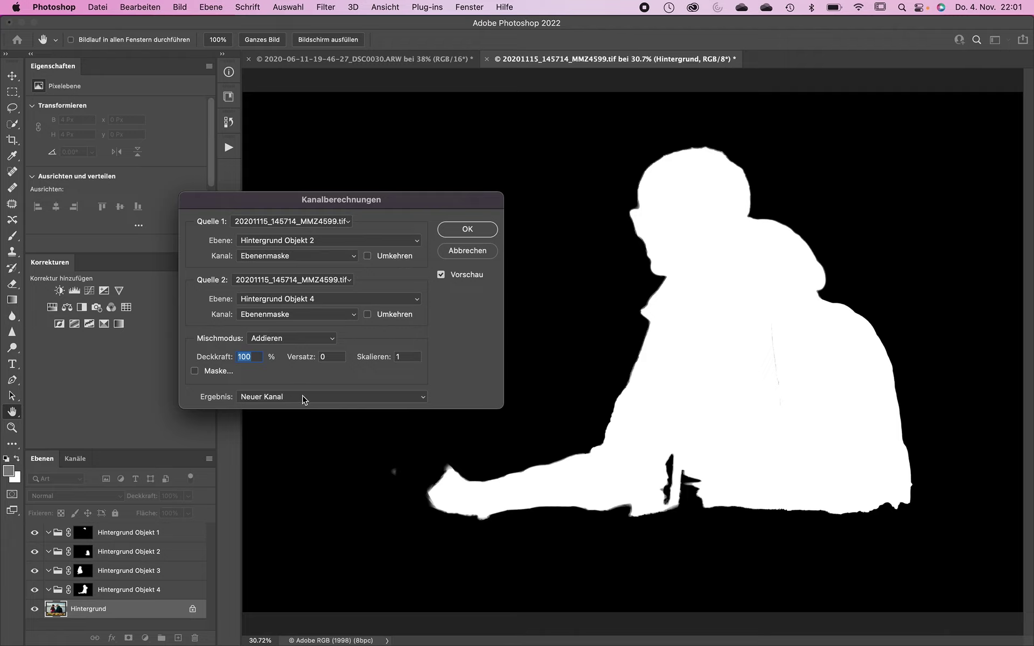
click(282, 342)
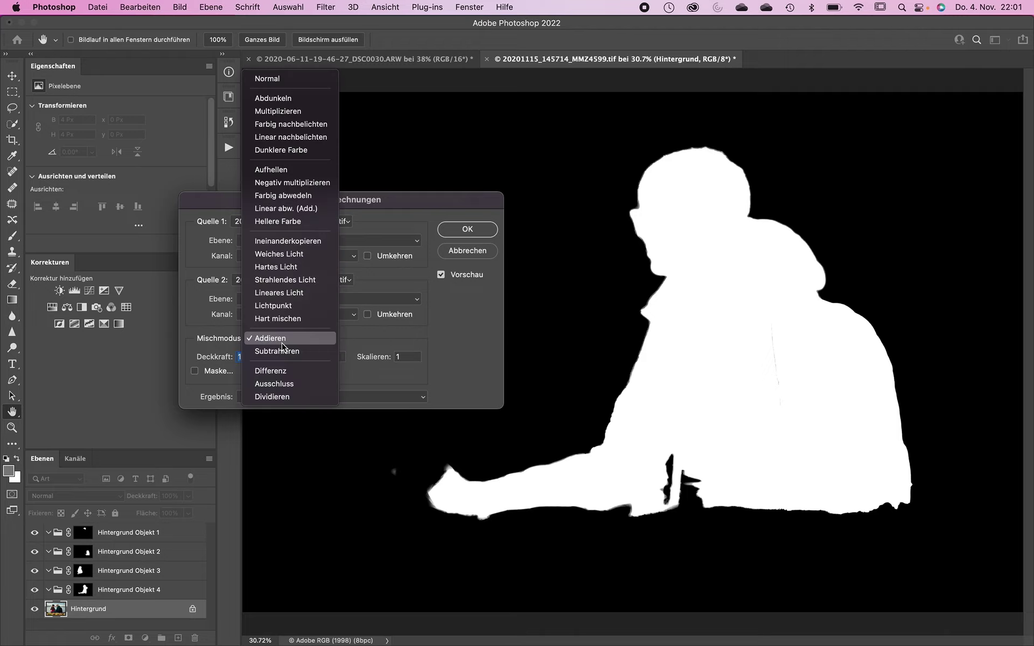
click(282, 344)
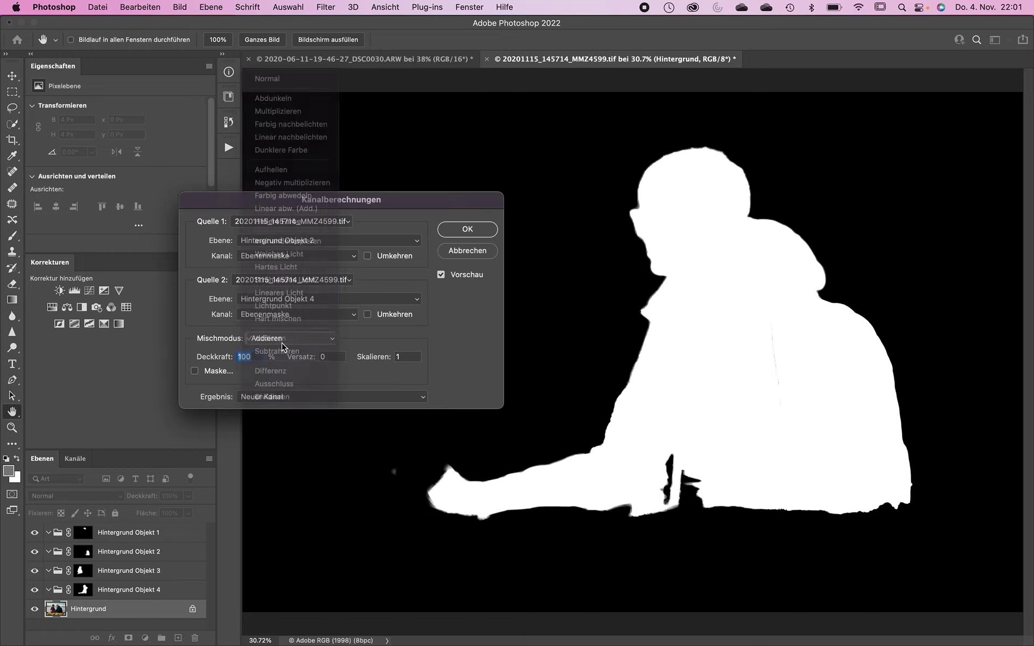
click(466, 231)
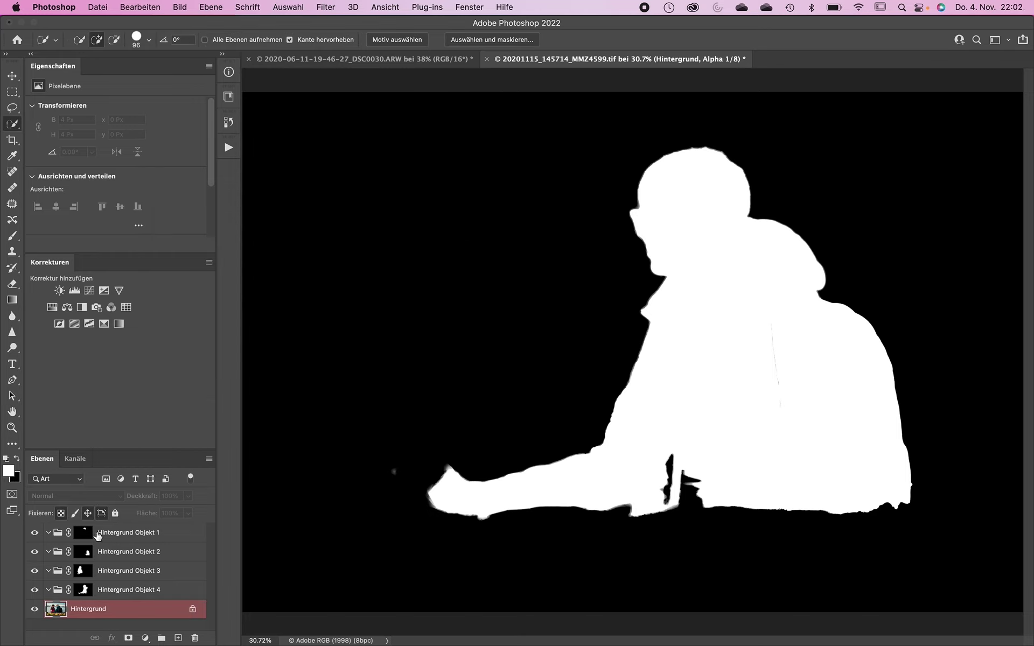
Step: Check Alpha 1 in Channels, return to RGB and Layers, and close the TIF unsaved
click(76, 458)
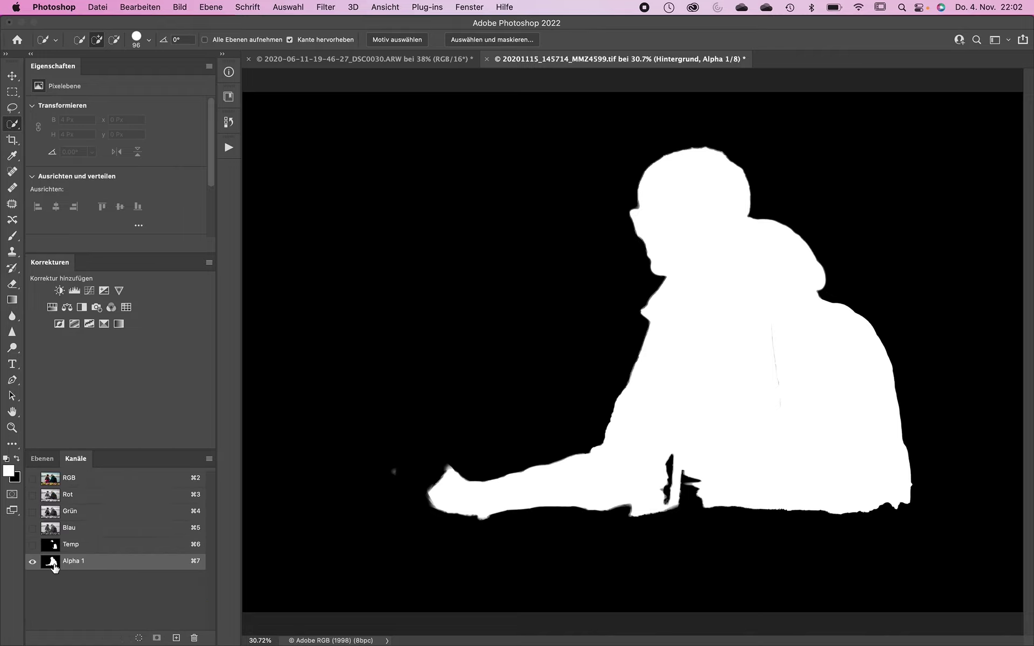
click(70, 480)
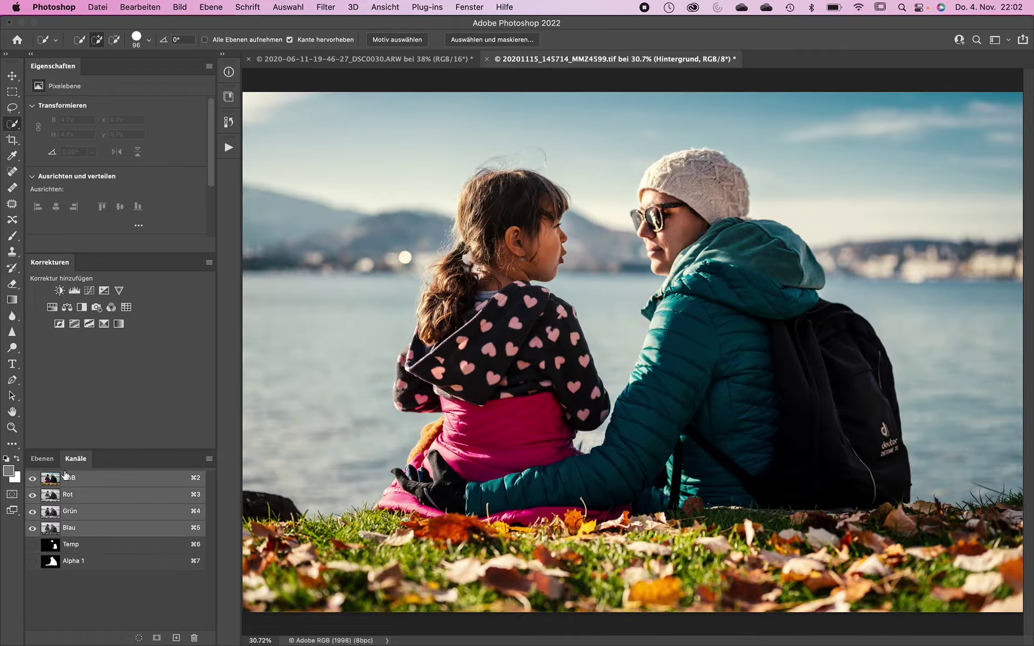
click(46, 460)
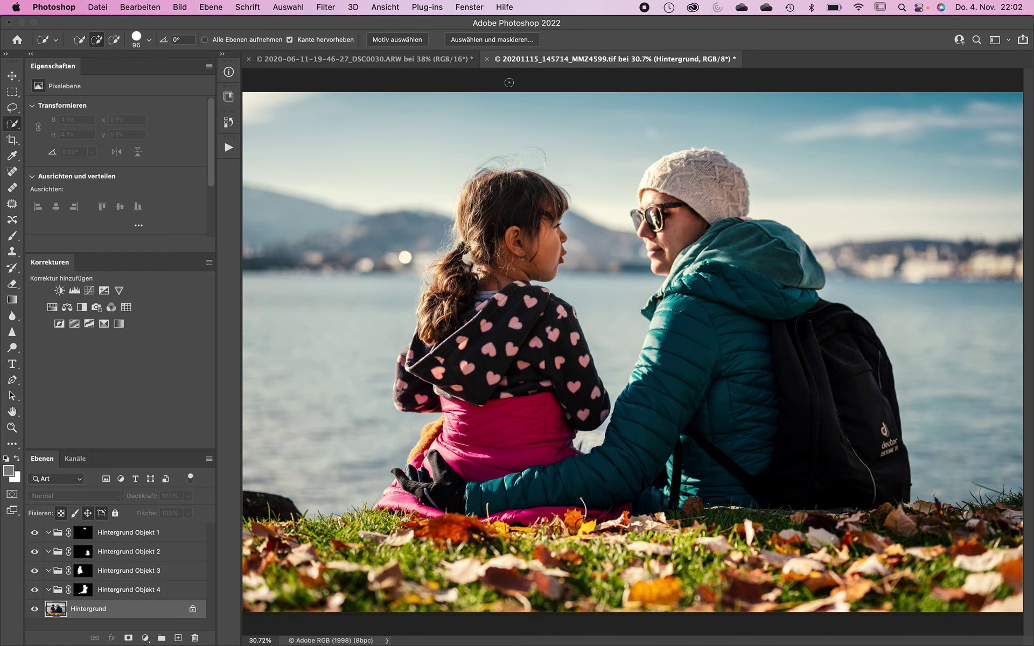
click(487, 59)
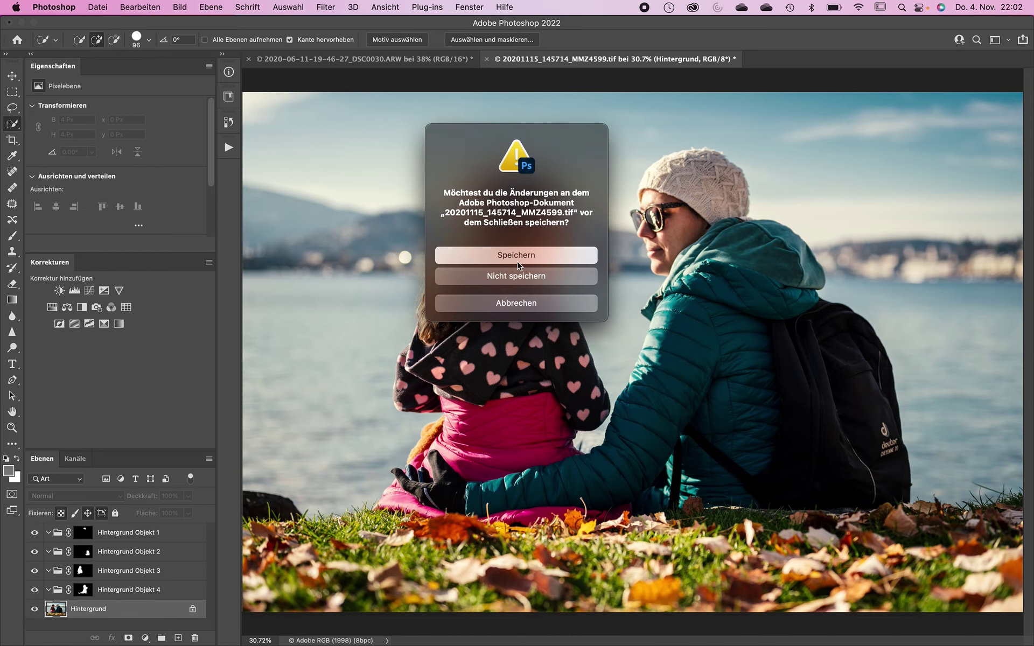
click(515, 277)
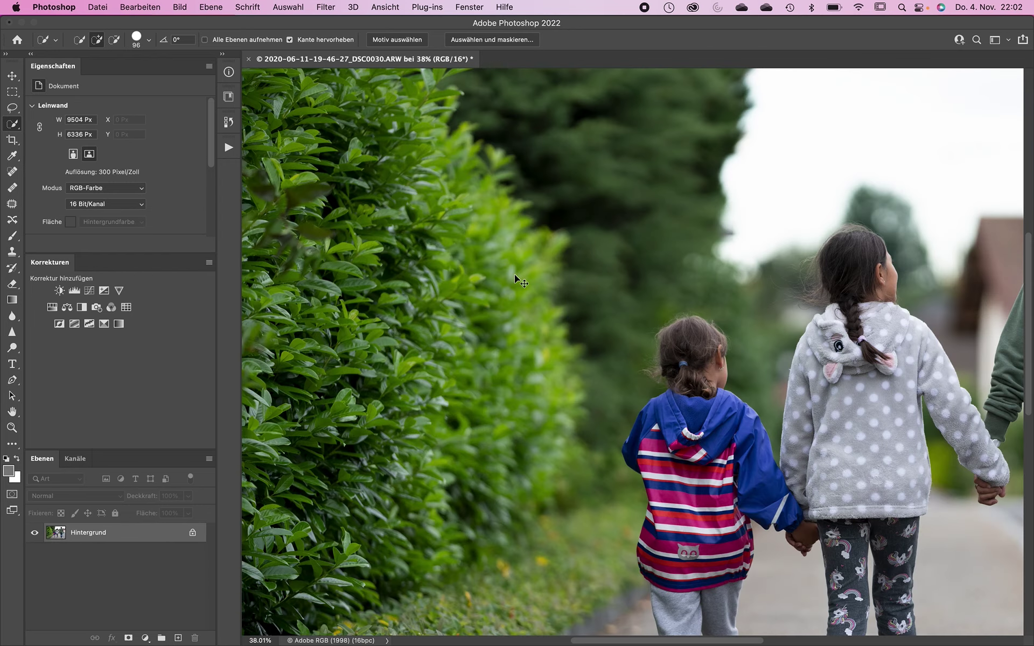
Step: Fit the ARW photo, mask all objects into Hintergrund Objekt 1 to 5, and view Objekt 1's mask
key(super+0)
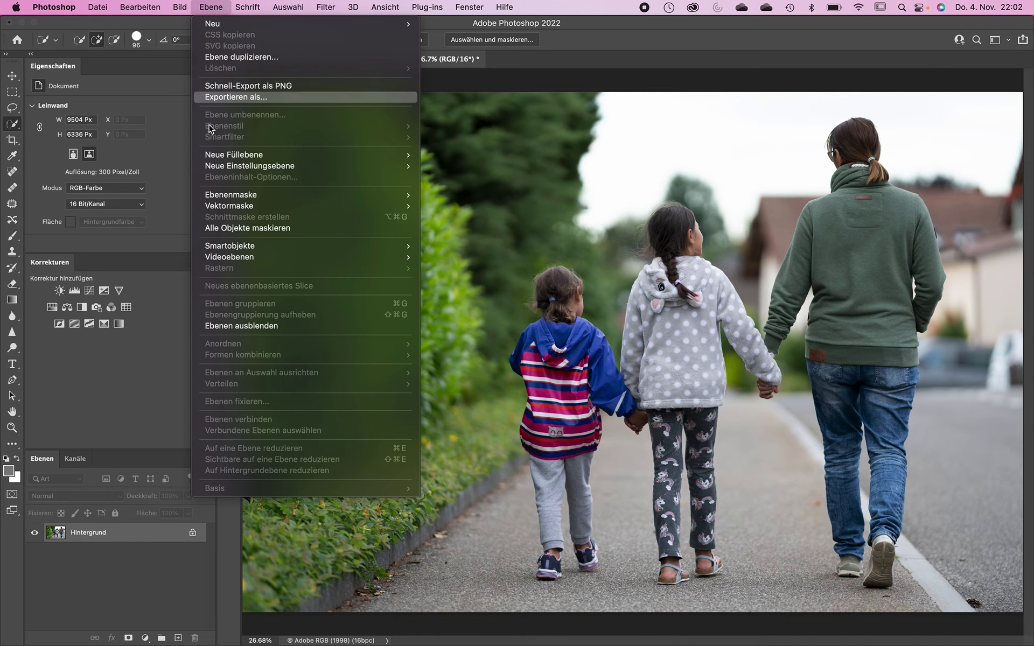
click(217, 228)
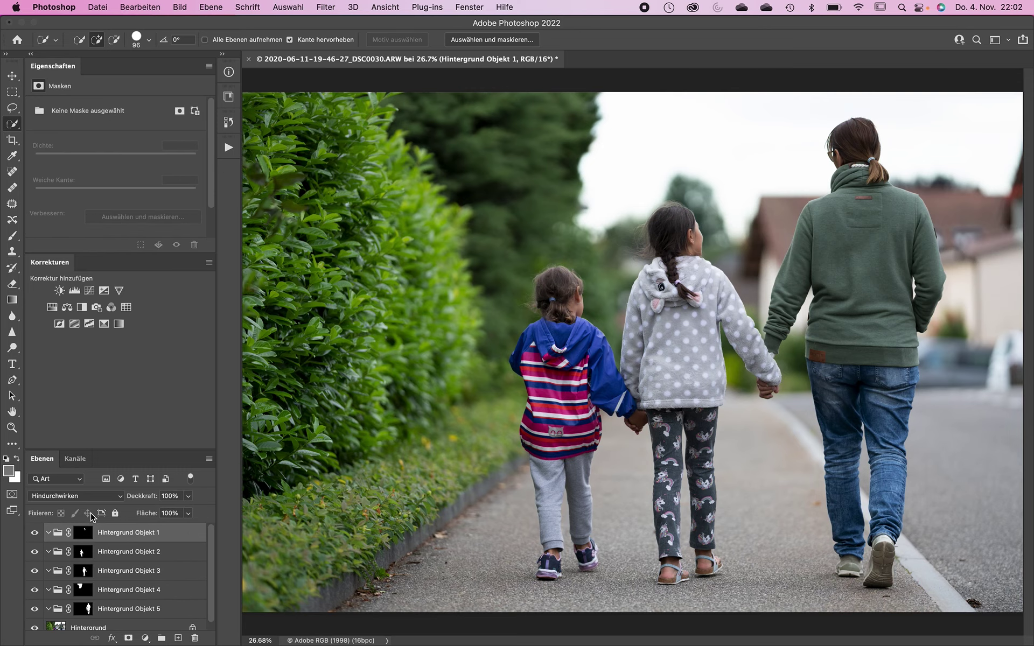
alt+click(84, 536)
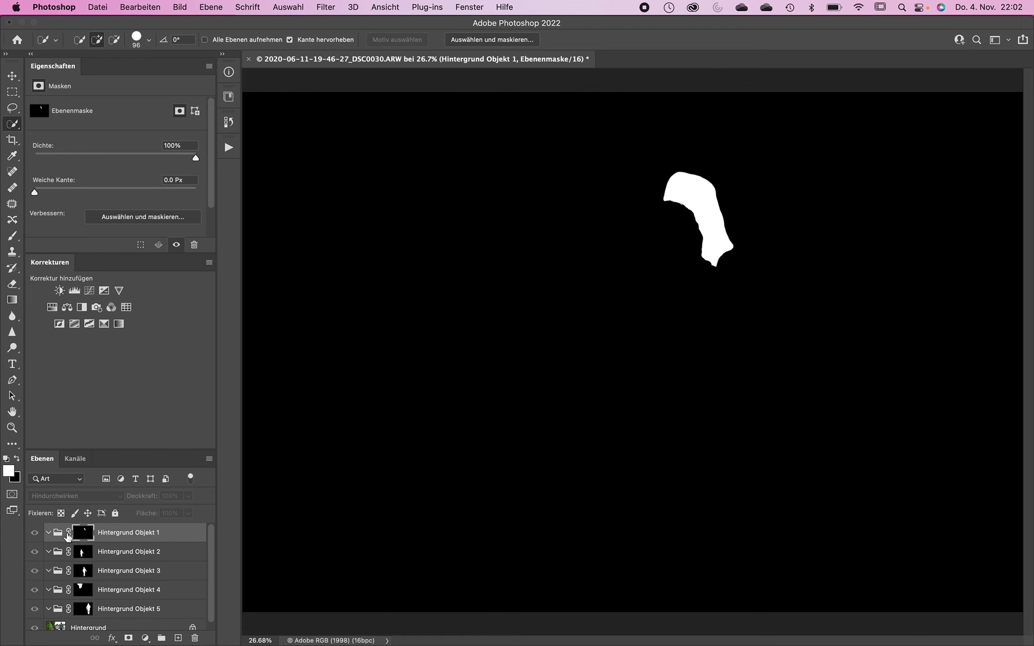
Step: Delete the stray Hintergrund Objekt 1 group
click(61, 533)
key(v)
key(Delete)
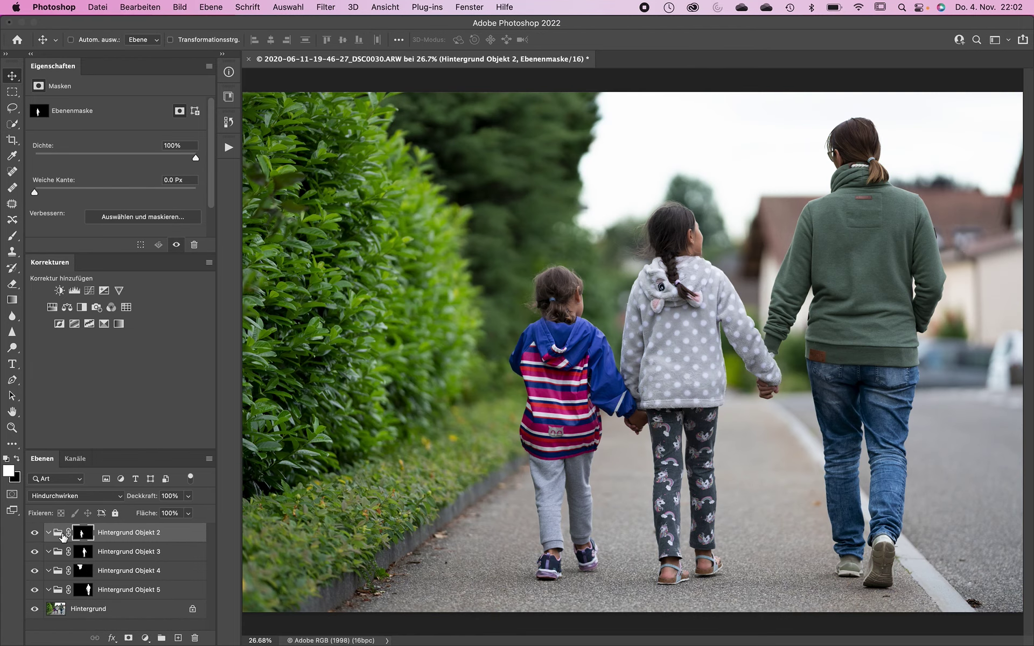
Step: Check the Objekt 2, 3, 5 and 4 masks, then delete the Hintergrund Objekt 4 group
click(85, 533)
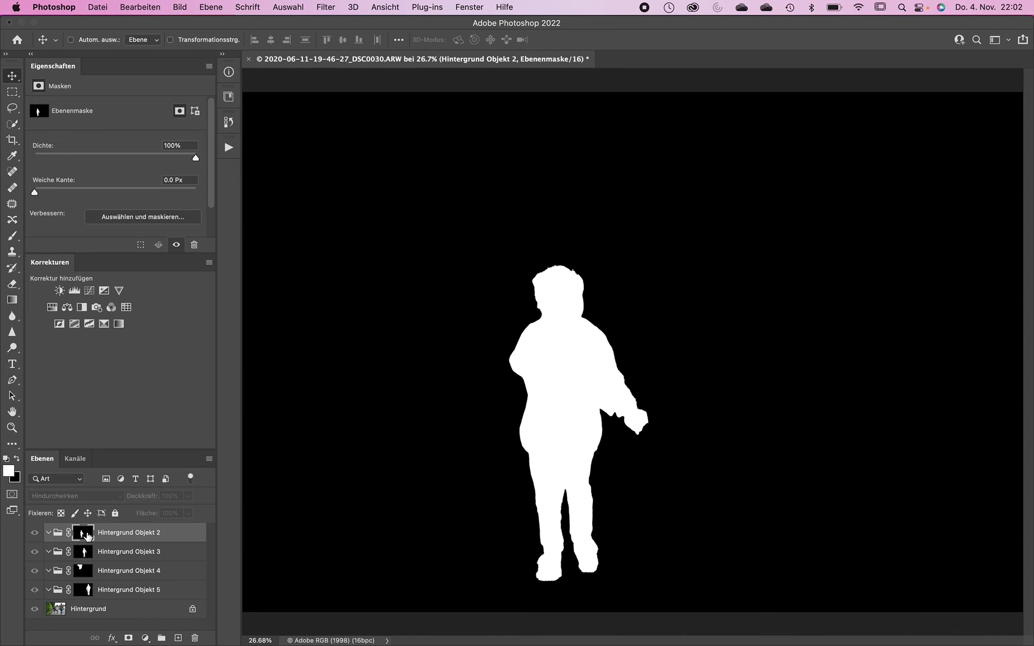
click(90, 555)
alt+click(91, 556)
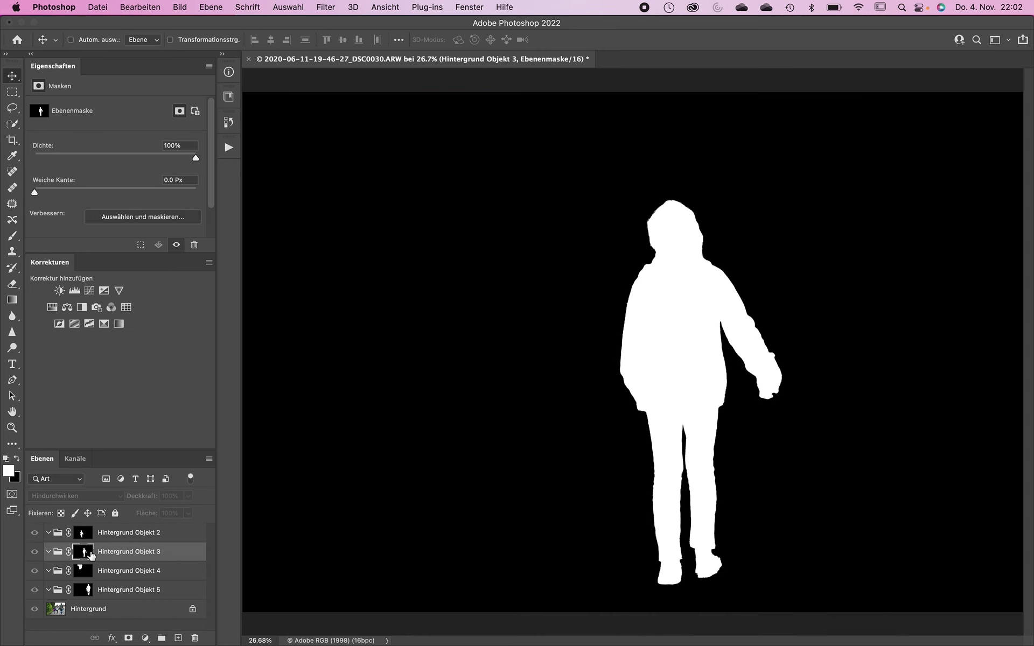
click(87, 588)
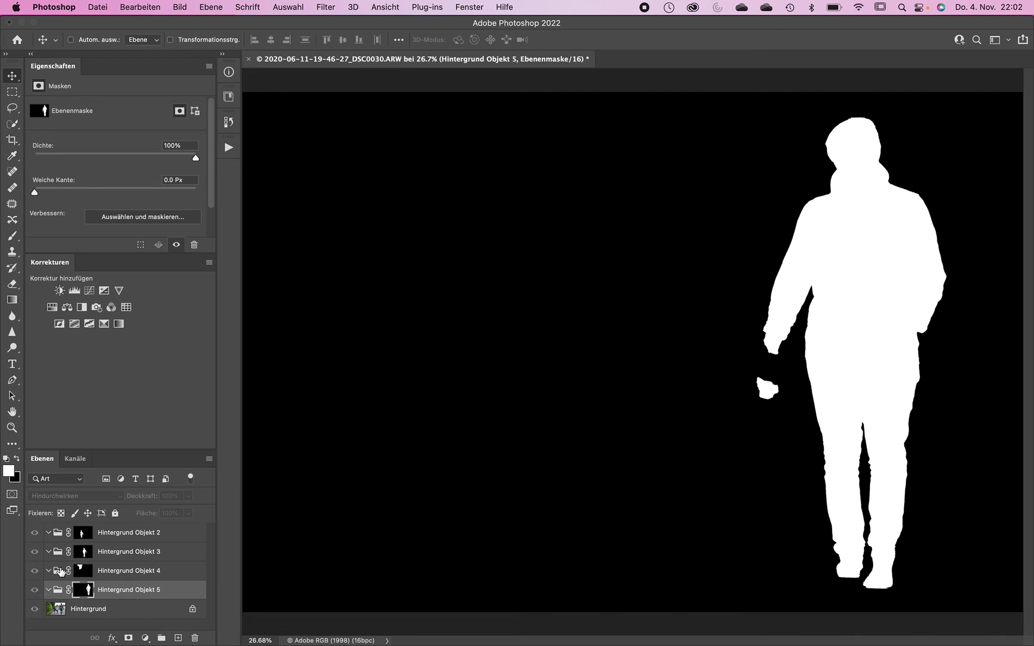
click(81, 572)
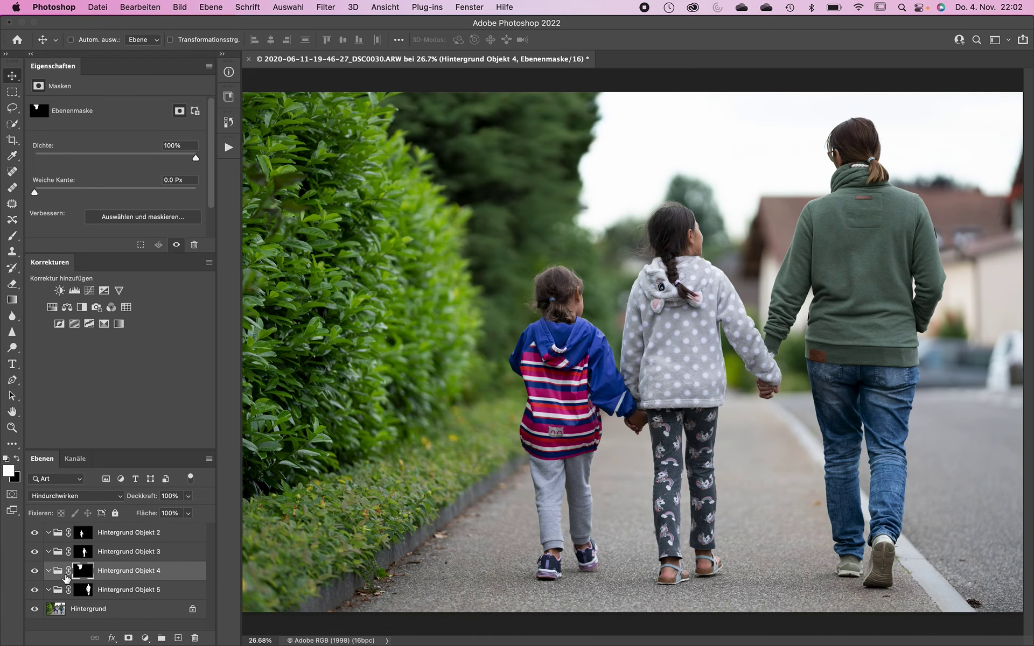
click(56, 575)
key(BackSpace)
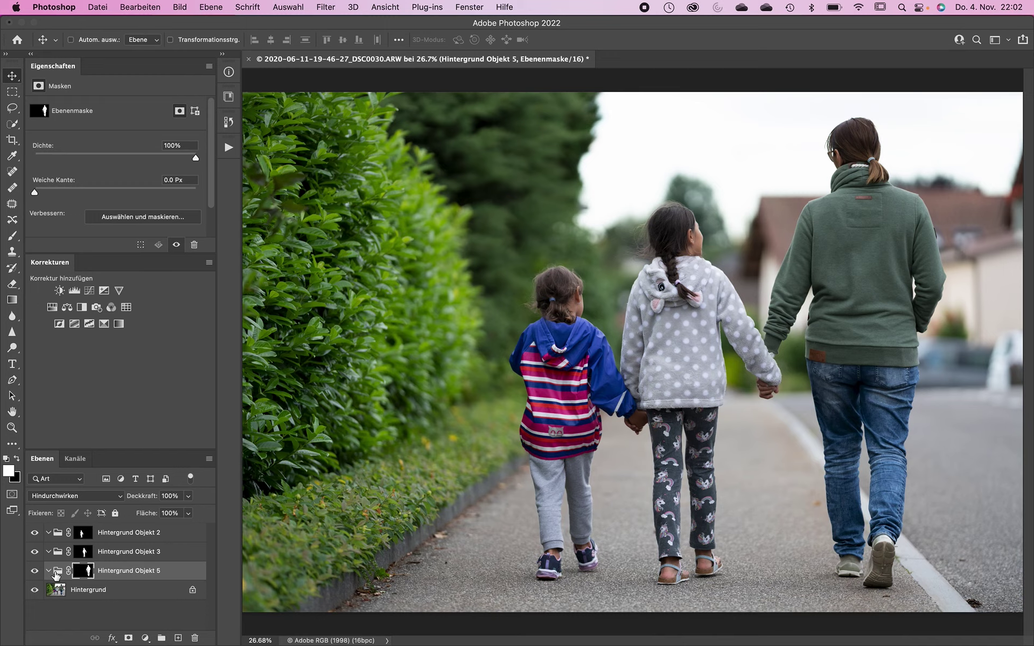
click(107, 532)
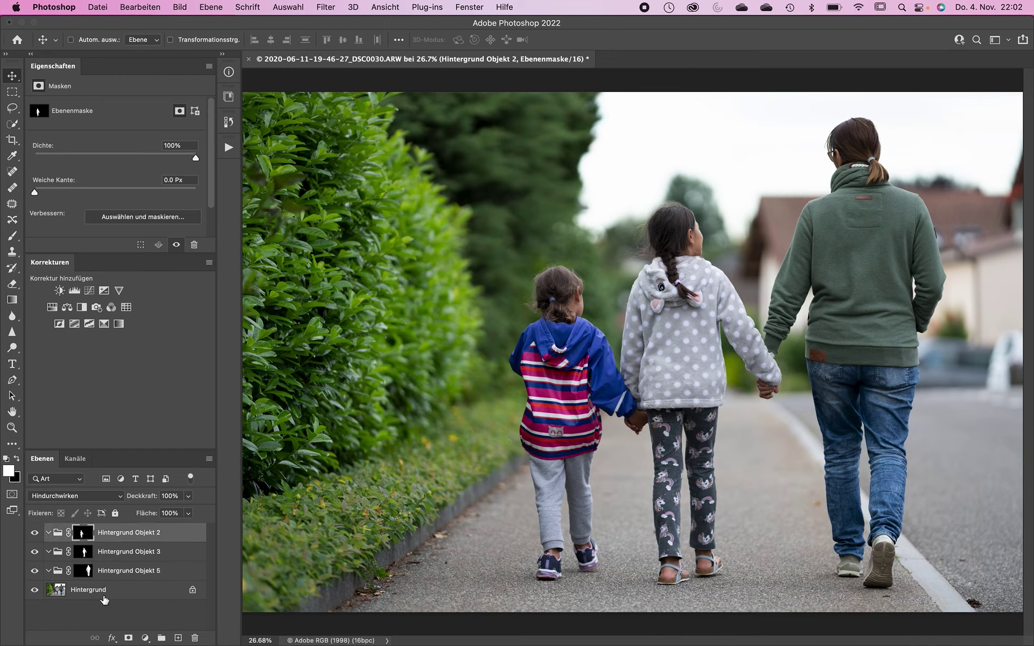